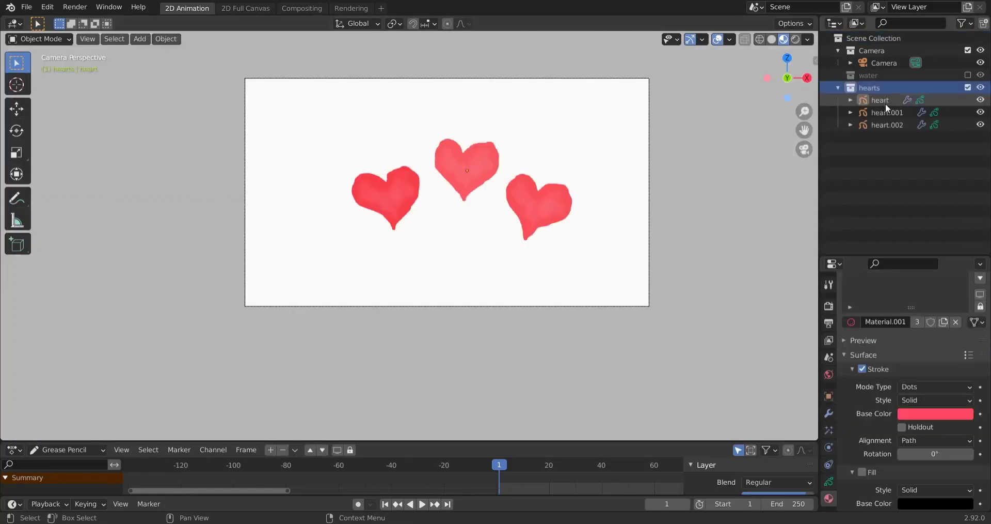
# Check the right heart's strokes in sculpt mode and its Noise modifier, then return to object mode
pyautogui.click(886, 113)
pyautogui.keyDown('shift'); pyautogui.click(886, 125); pyautogui.keyUp('shift')
pyautogui.click(525, 238)
pyautogui.hotkey('ctrl', 'Tab')
pyautogui.click(491, 303)
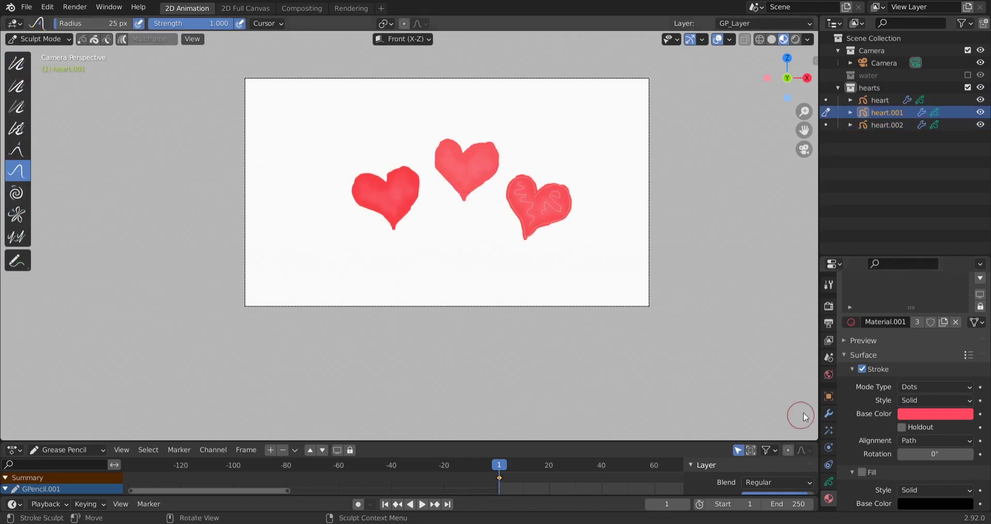
pyautogui.click(830, 414)
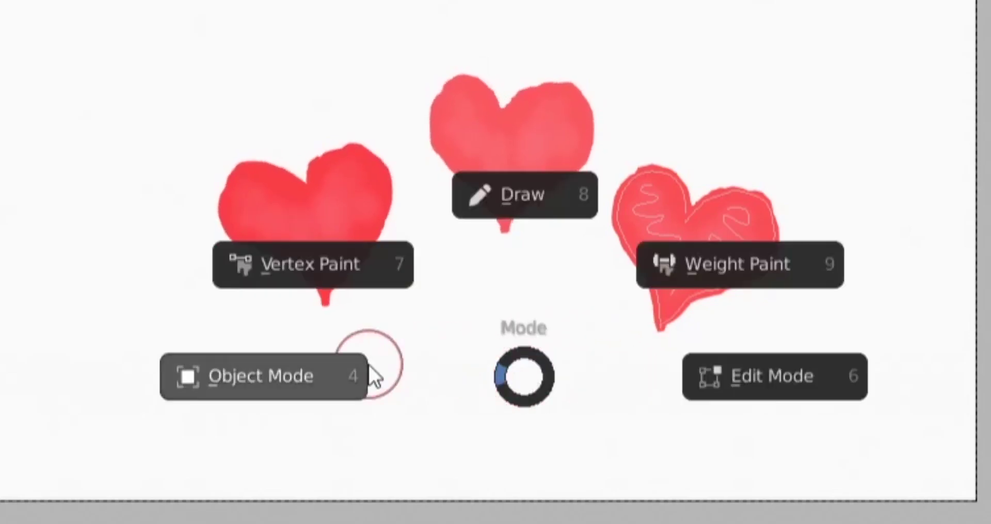
pyautogui.click(369, 365)
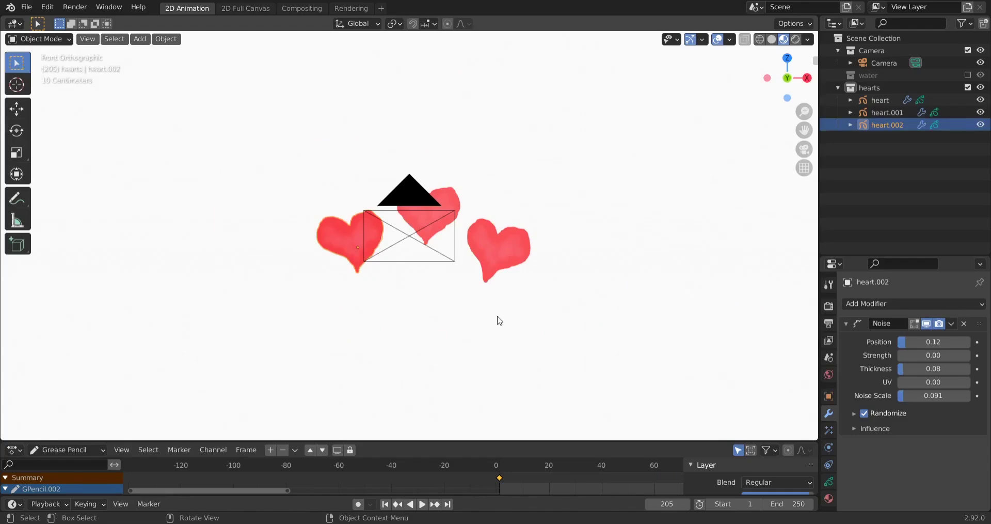
pyautogui.press('KP_0')
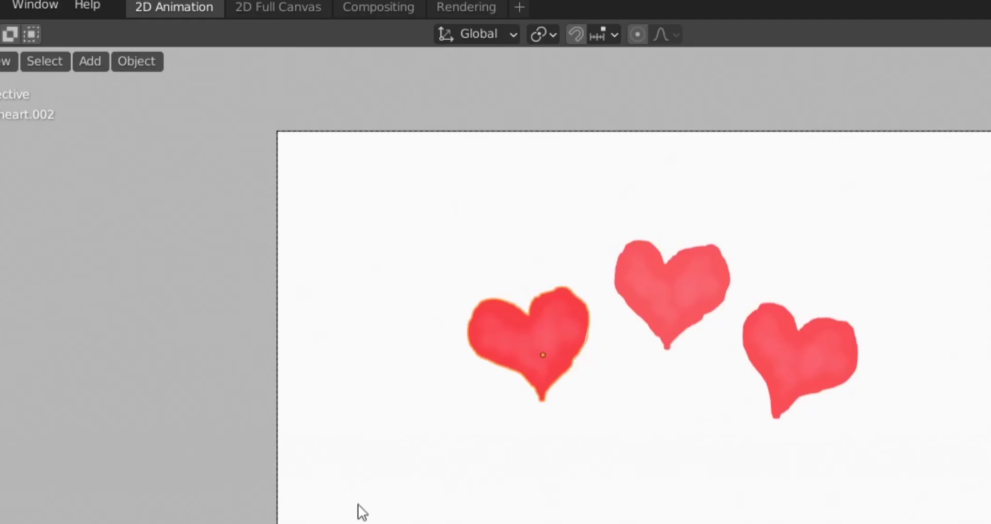
# Add a plane, move it down along Z beneath the hearts, and scale it up large
pyautogui.hotkey('shift', 'a')
pyautogui.moveTo(359, 481)
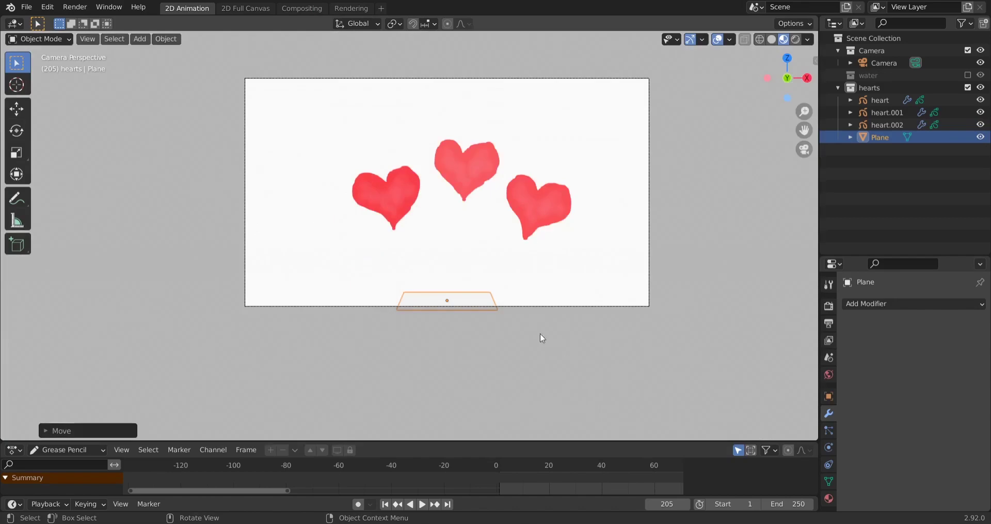
pyautogui.press('g')
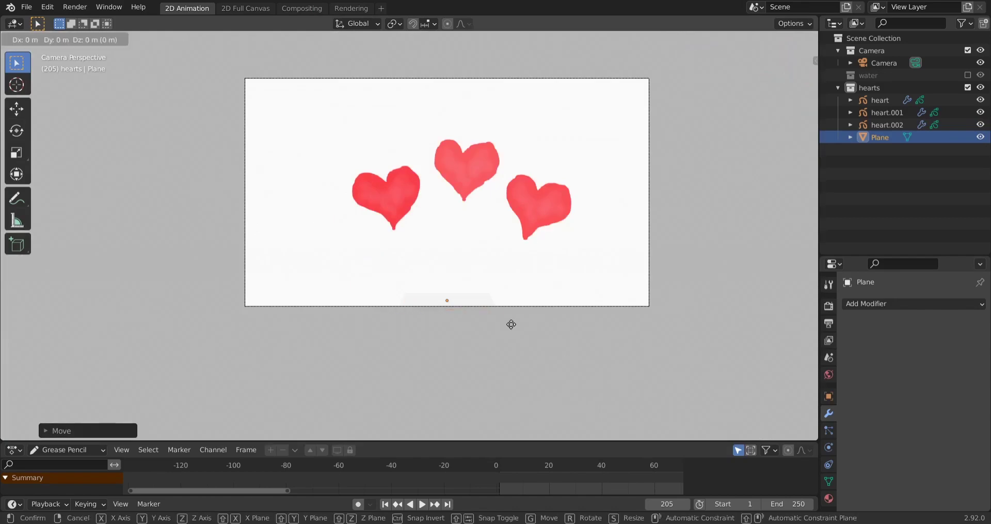
pyautogui.press('z')
pyautogui.click(511, 354)
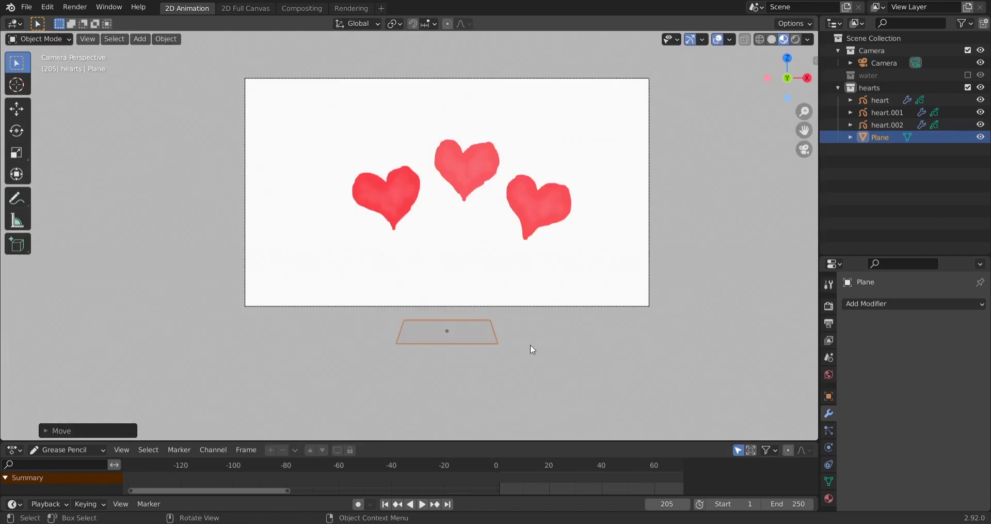
pyautogui.press('s')
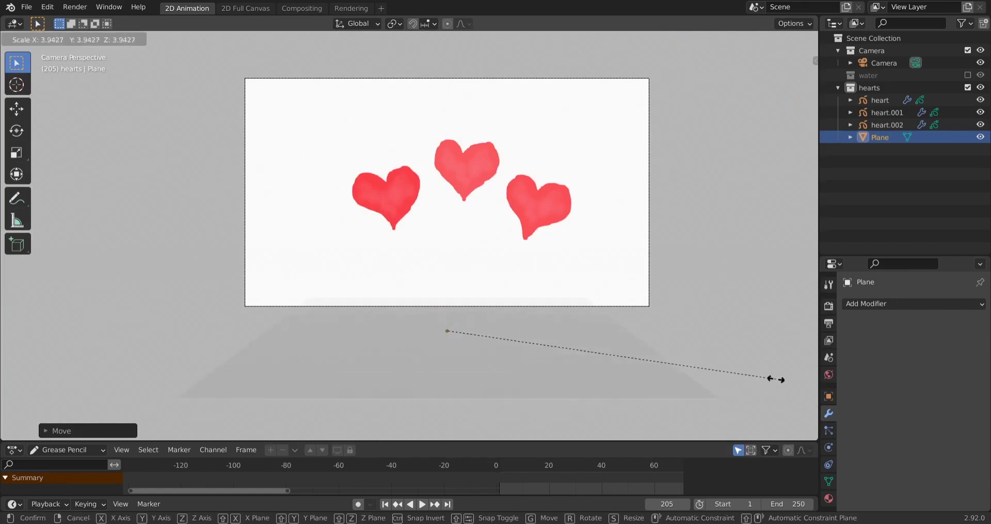
pyautogui.click(100, 382)
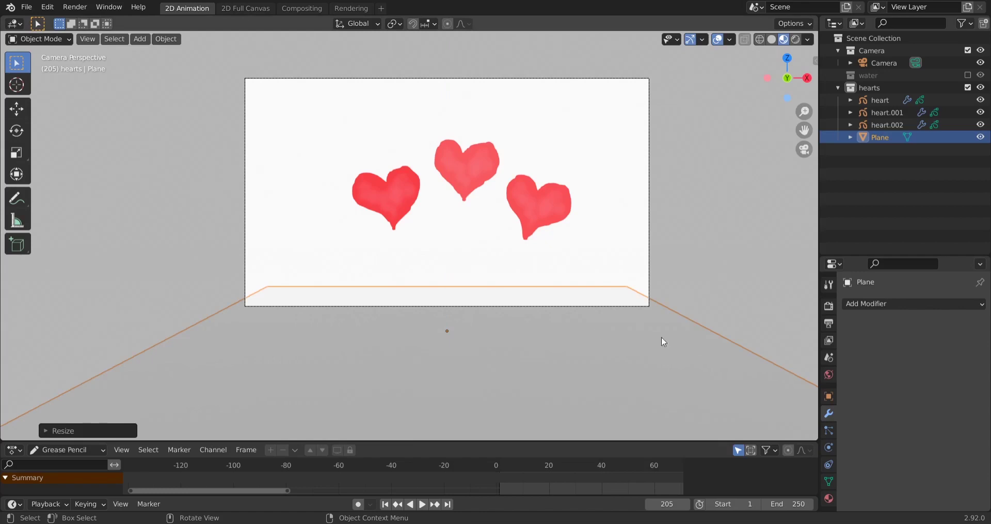
# Narrow the plane along its Y axis and go back to the camera view
pyautogui.moveTo(585, 334); pyautogui.dragTo(476, 339, button='middle')
pyautogui.moveTo(402, 349); pyautogui.dragTo(429, 367, button='middle')
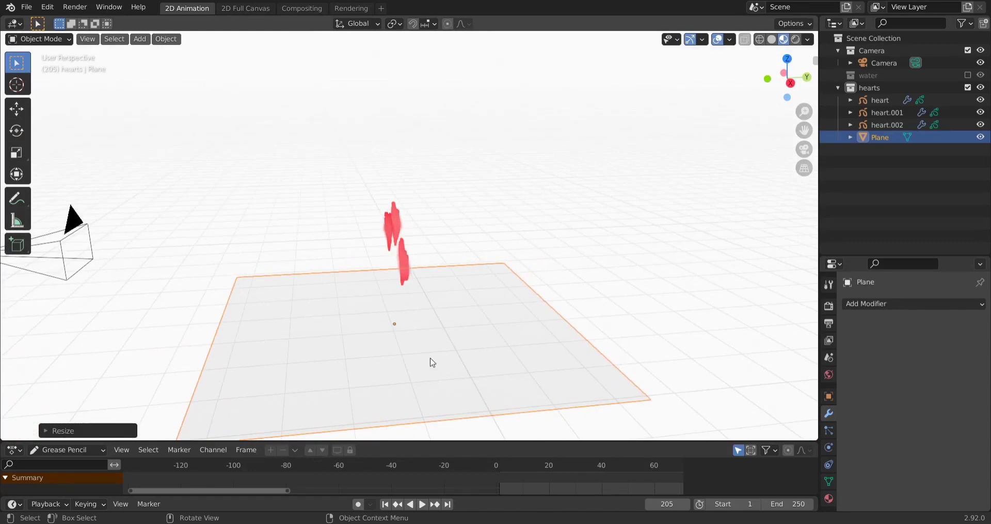
pyautogui.moveTo(433, 363)
pyautogui.mouseDown(button='middle')
pyautogui.moveTo(403, 352)
pyautogui.moveTo(432, 360)
pyautogui.moveTo(423, 365)
pyautogui.mouseUp(button='middle')
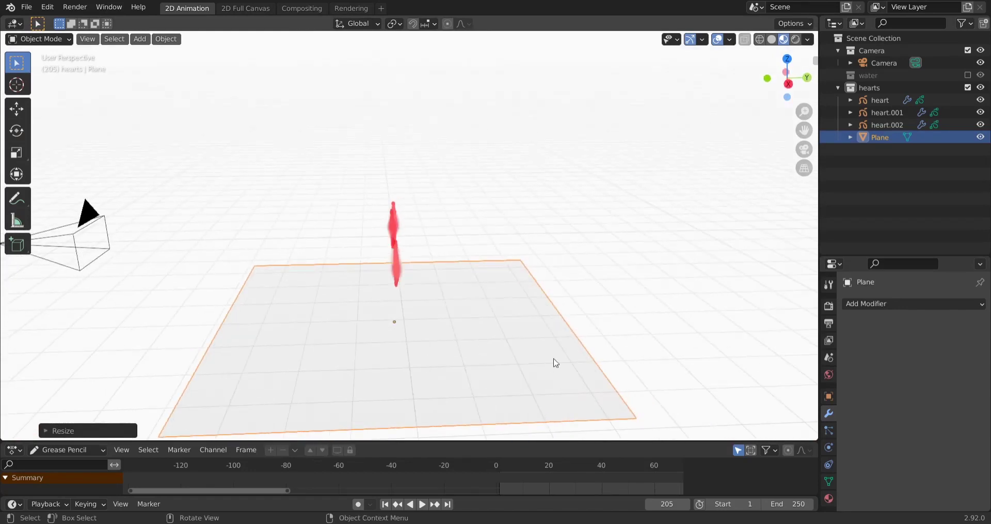
pyautogui.press('s')
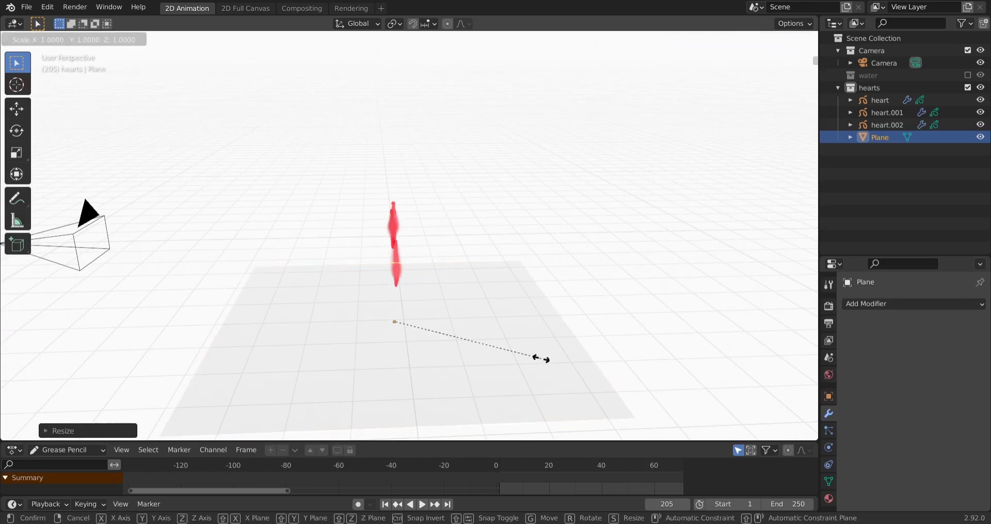
pyautogui.press('y')
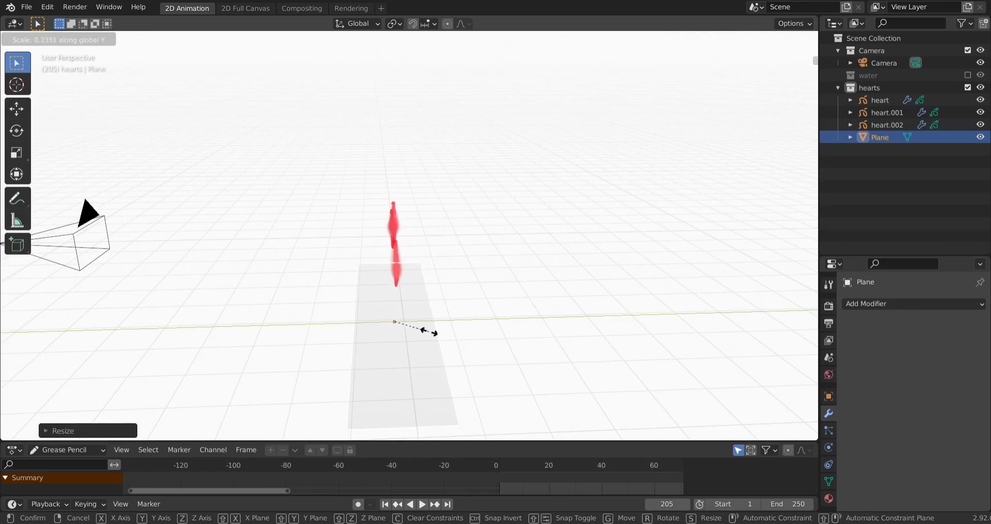
pyautogui.click(430, 331)
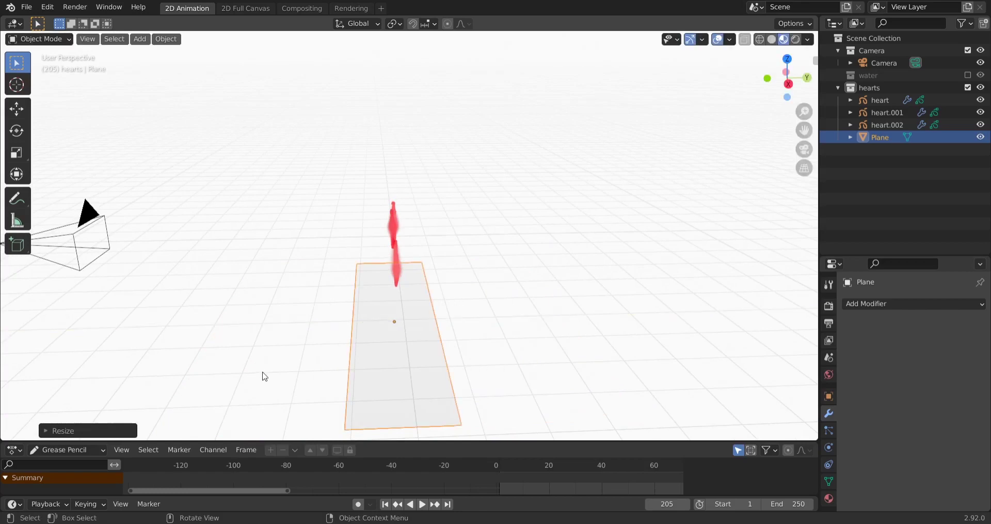
pyautogui.press('KP_0')
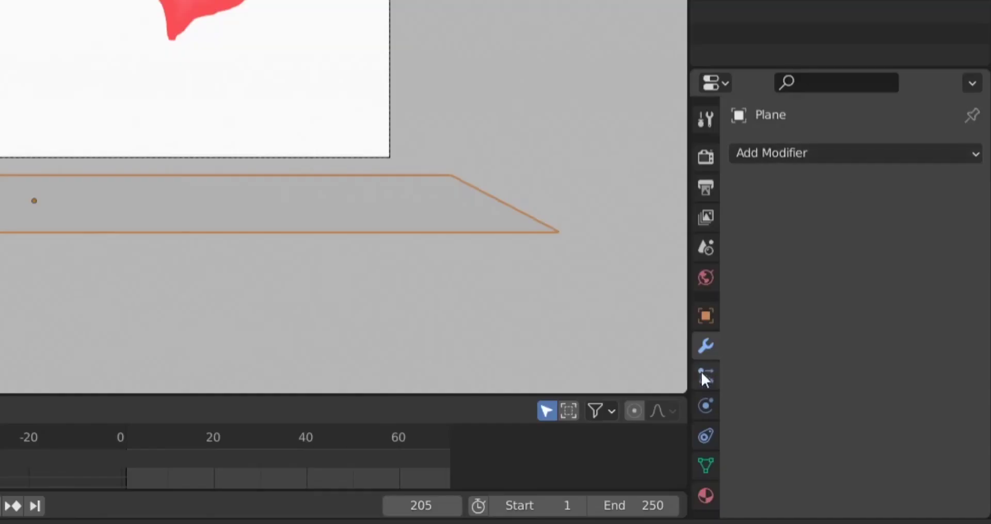
# Add a new particle system to the plane
pyautogui.click(699, 377)
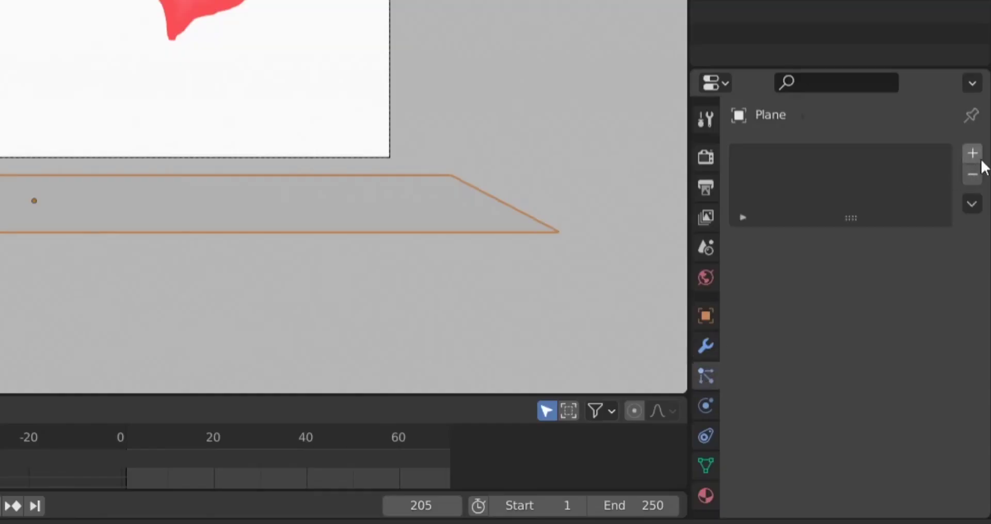
pyautogui.click(973, 154)
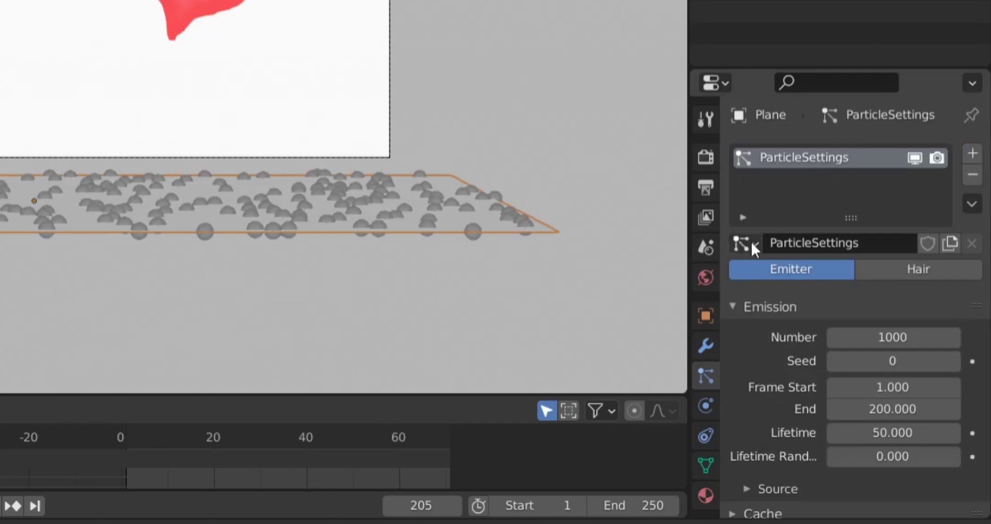
pyautogui.scroll(-4, 775, 200)
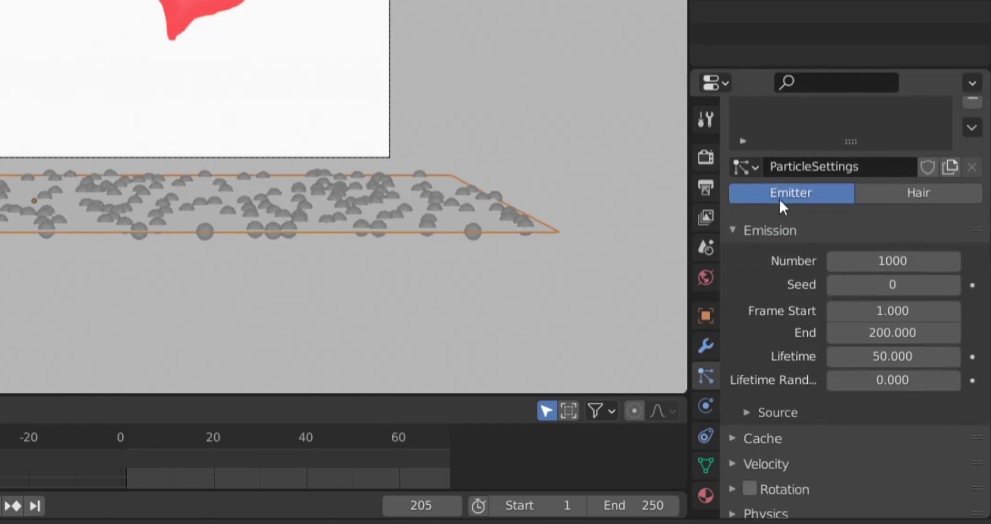
pyautogui.scroll(-10, 746, 393)
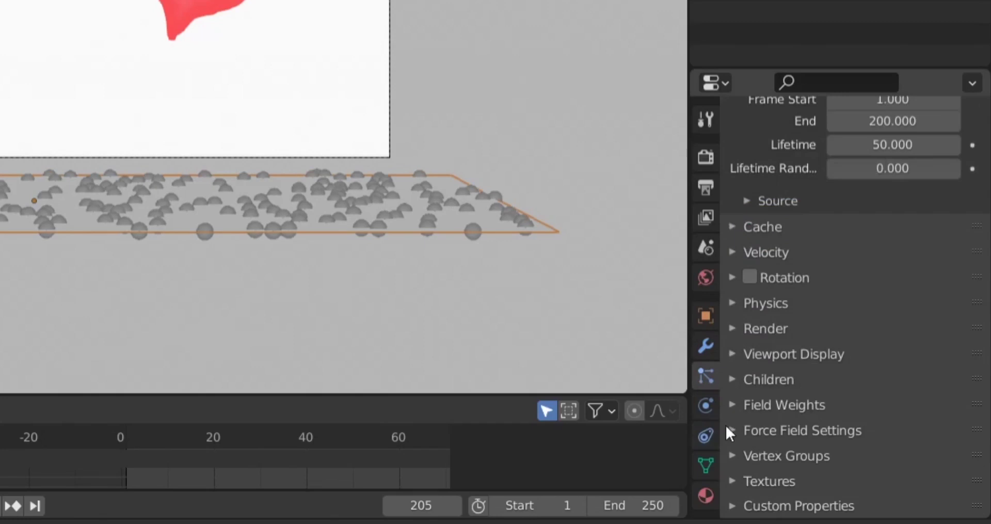
# Set the particles to render as Collection, with the hearts collection as the instance
pyautogui.click(737, 326)
pyautogui.scroll(-5, 757, 330)
pyautogui.click(856, 247)
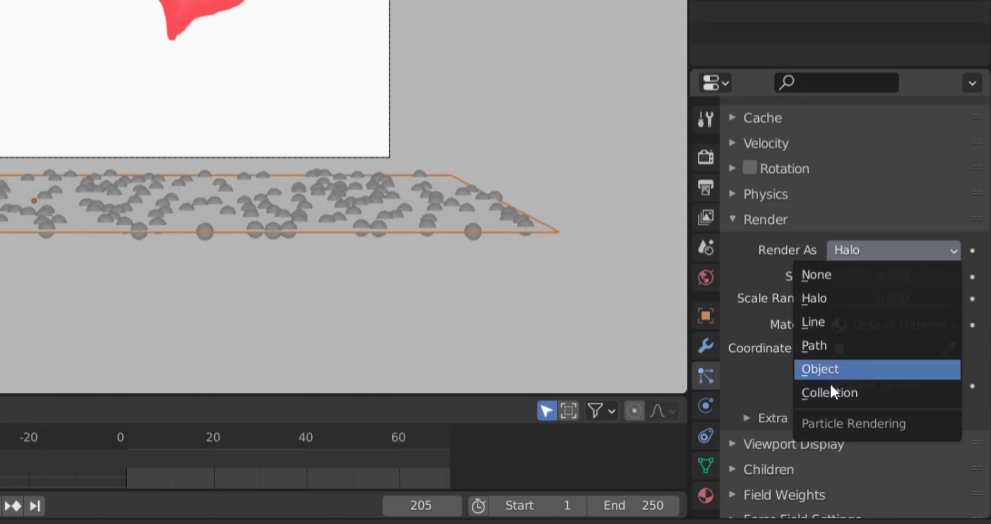
pyautogui.click(829, 396)
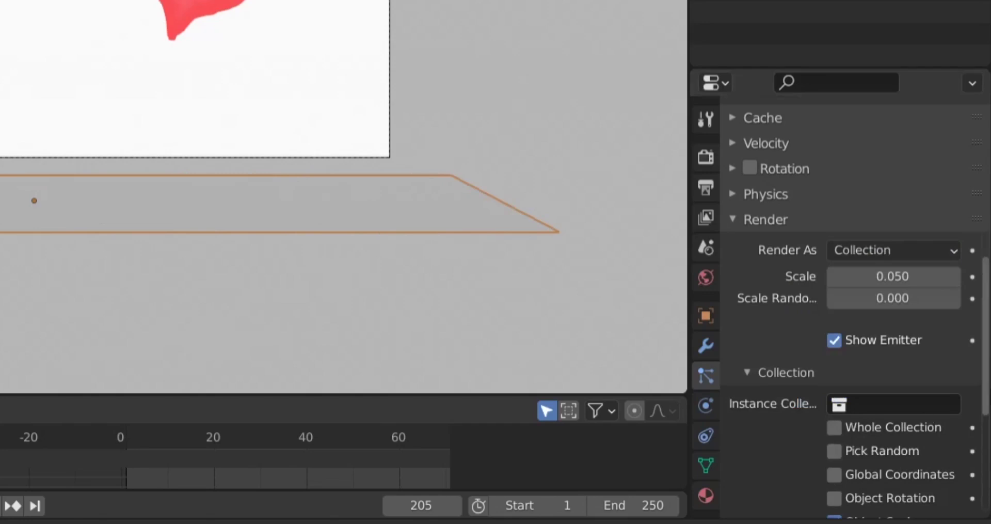
pyautogui.scroll(-5, 922, 303)
pyautogui.click(908, 260)
pyautogui.click(907, 312)
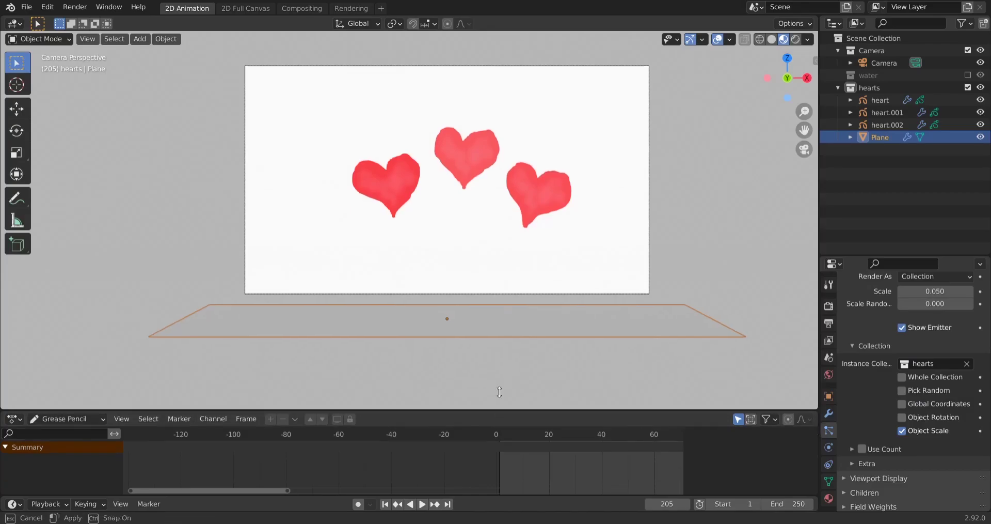
# Enlarge the timeline, preview the particle playback, and rewind to the first frame
pyautogui.moveTo(510, 399)
pyautogui.mouseDown()
pyautogui.moveTo(510, 361)
pyautogui.moveTo(501, 386)
pyautogui.mouseUp()
pyautogui.press('space')
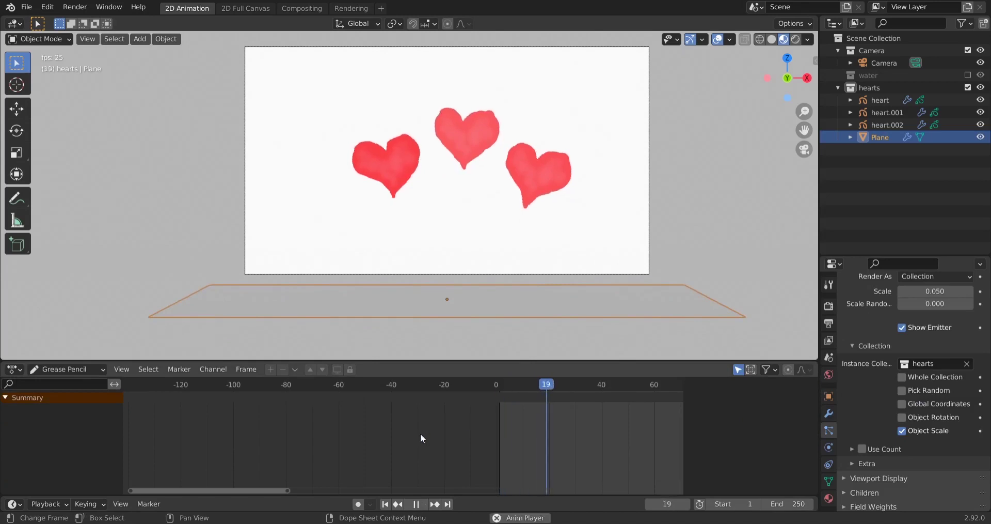
pyautogui.press('space')
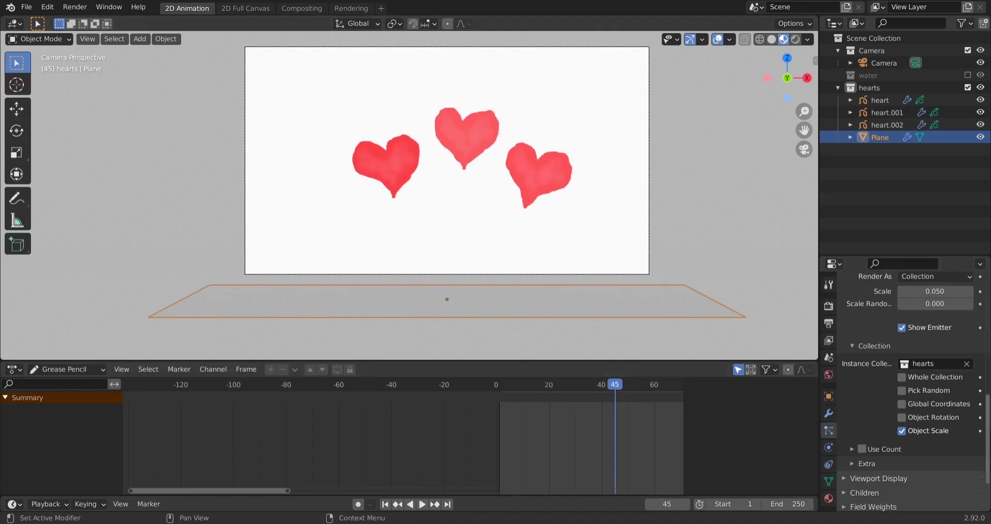
pyautogui.scroll(8, 878, 398)
pyautogui.scroll(3, 908, 361)
pyautogui.hotkey('shift', 'Left')
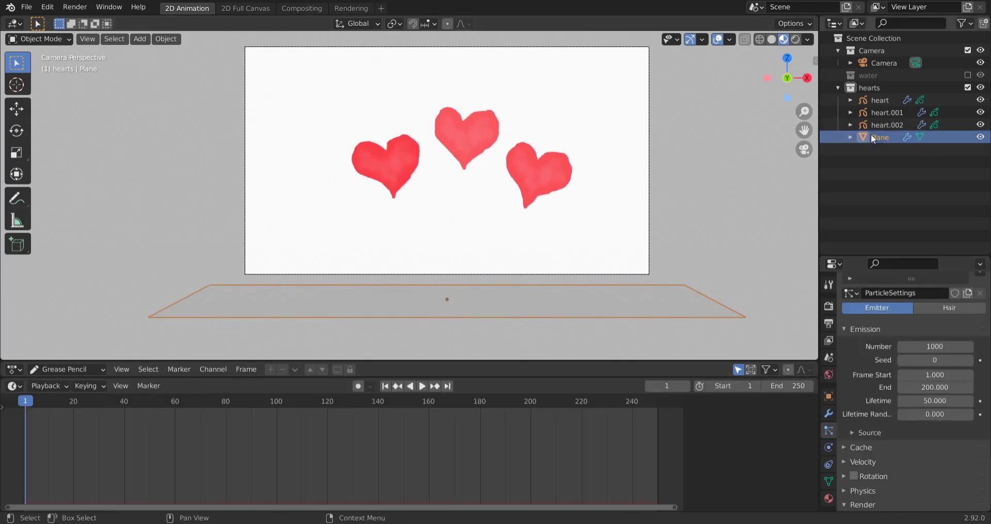
# Move the Plane from the hearts collection into Scene Collection and replay the falling particles
pyautogui.click(866, 139)
pyautogui.click(880, 92)
pyautogui.click(867, 138)
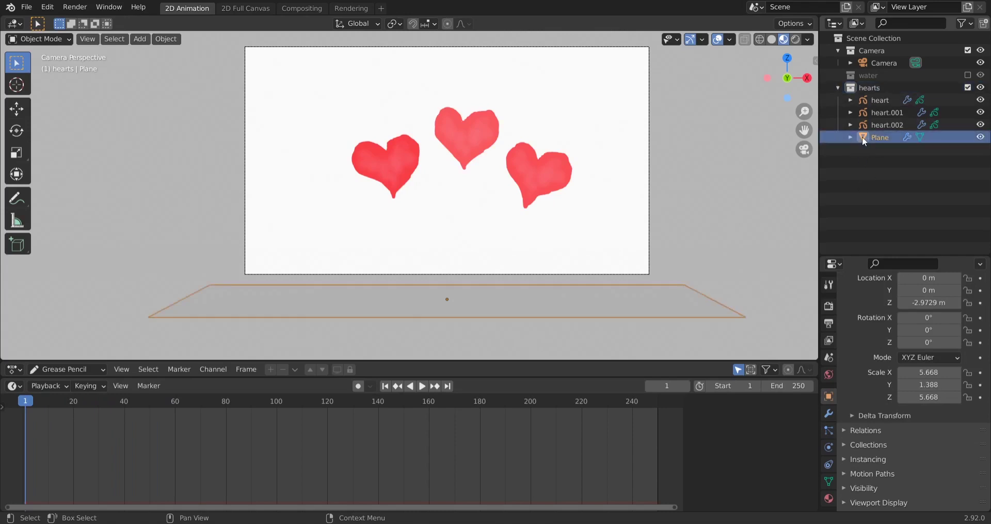
pyautogui.moveTo(862, 136); pyautogui.dragTo(862, 39)
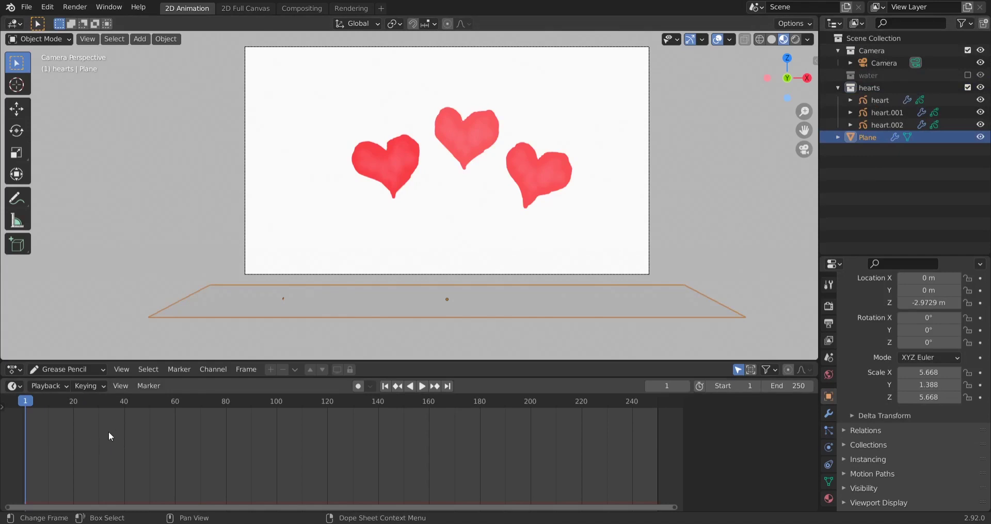
pyautogui.press('space')
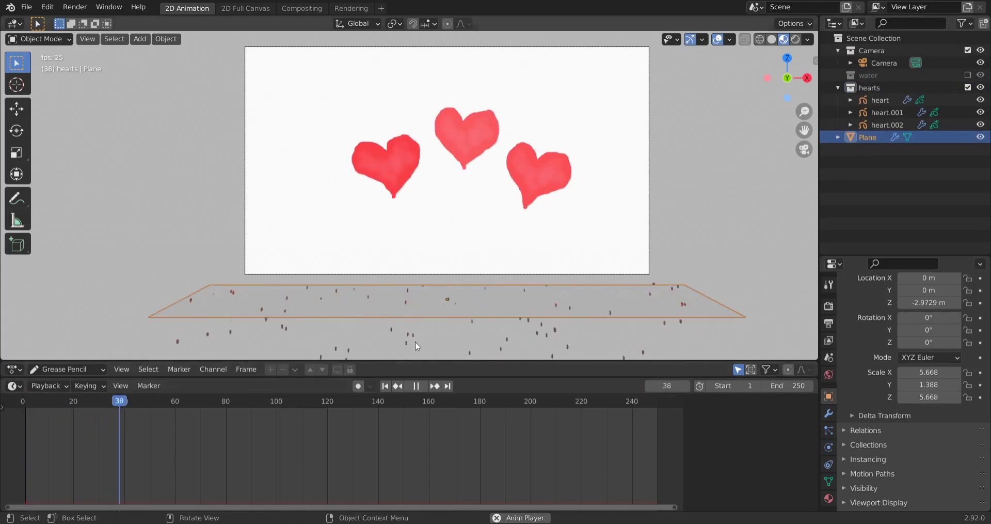
pyautogui.keyDown('shift'); pyautogui.moveTo(480, 331); pyautogui.dragTo(369, 326, button='middle'); pyautogui.keyUp('shift')
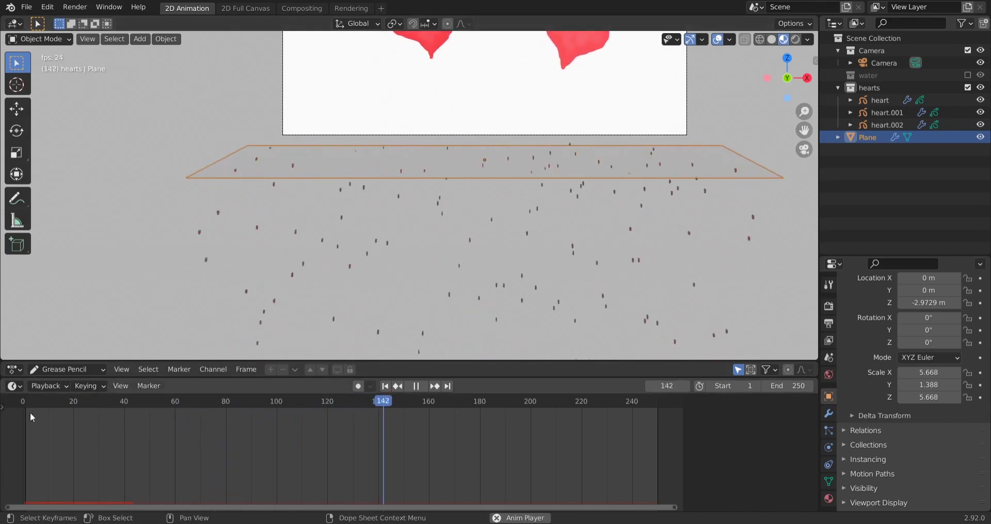
pyautogui.press('Escape')
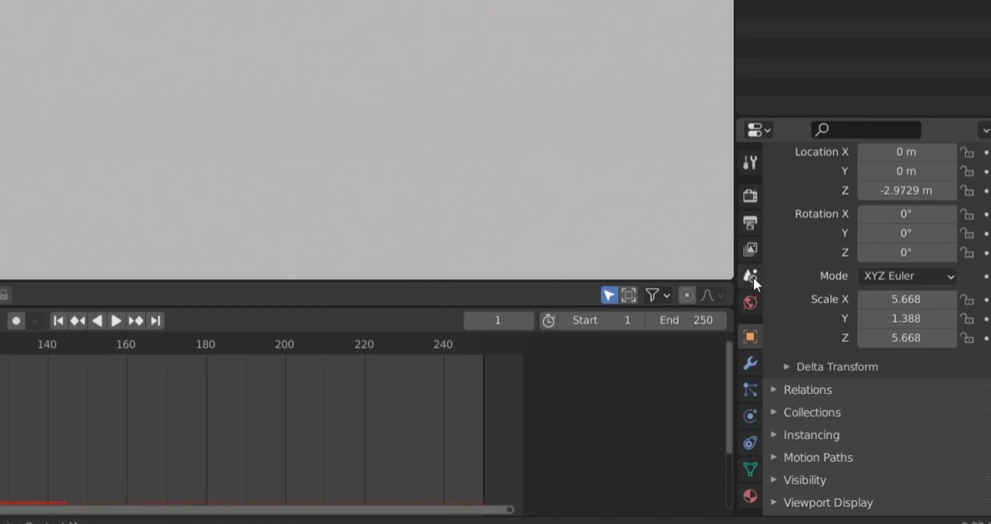
# Disable Gravity in Scene Properties and play the animation
pyautogui.click(754, 277)
pyautogui.click(789, 312)
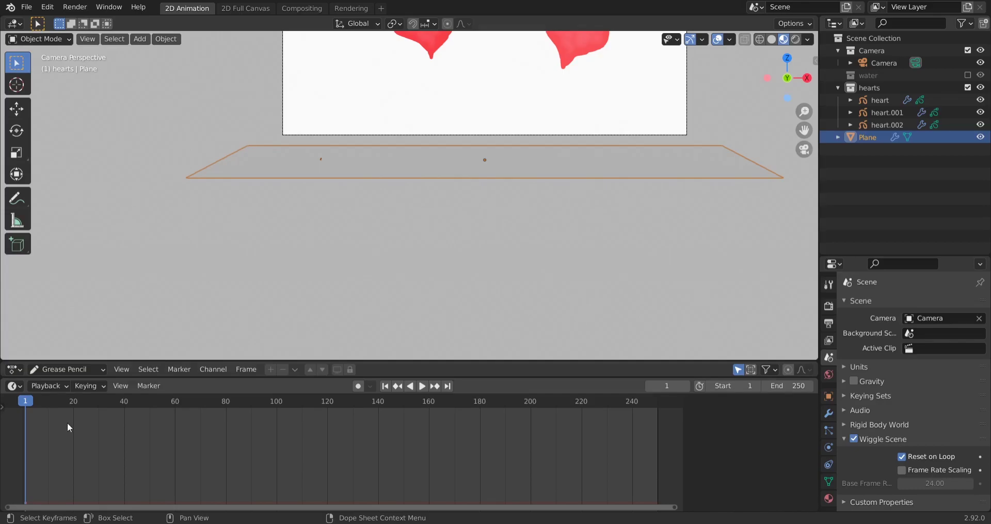
pyautogui.press('space')
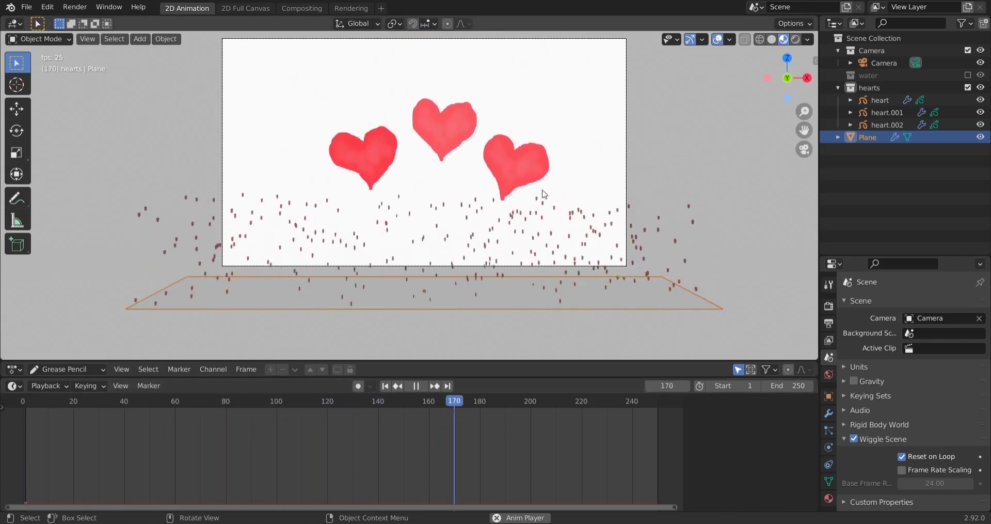
pyautogui.press('space')
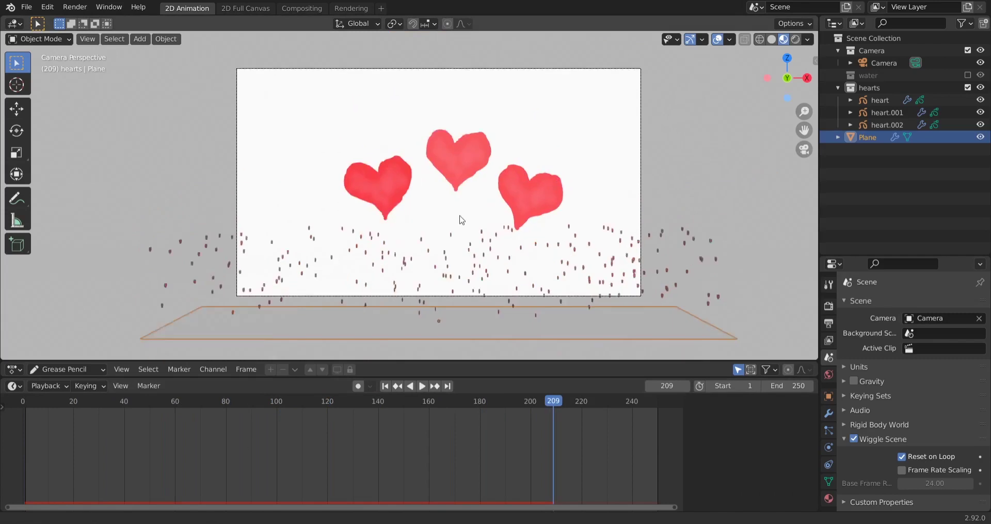
# Orbit and zoom around the hearts to inspect the drifting particles above the plane
pyautogui.scroll(6, 381, 212)
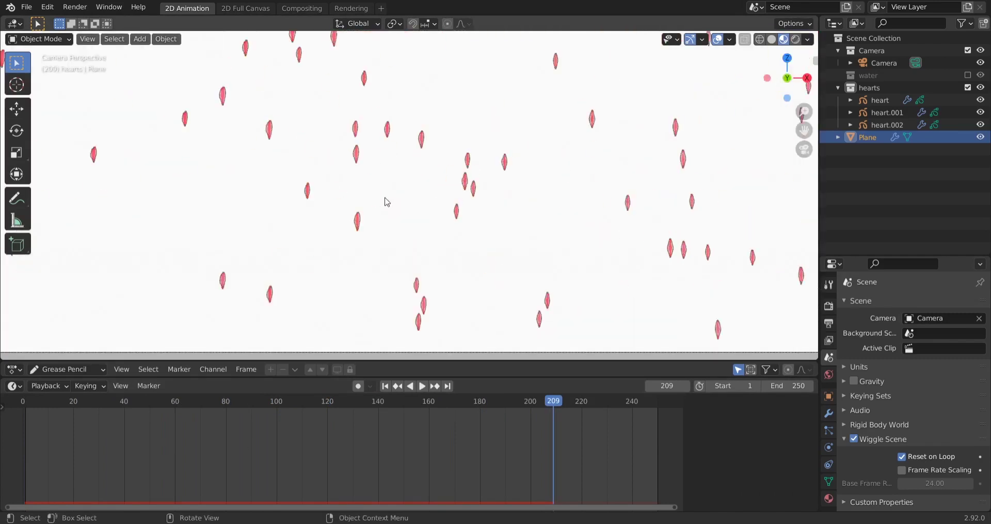
pyautogui.click(395, 201)
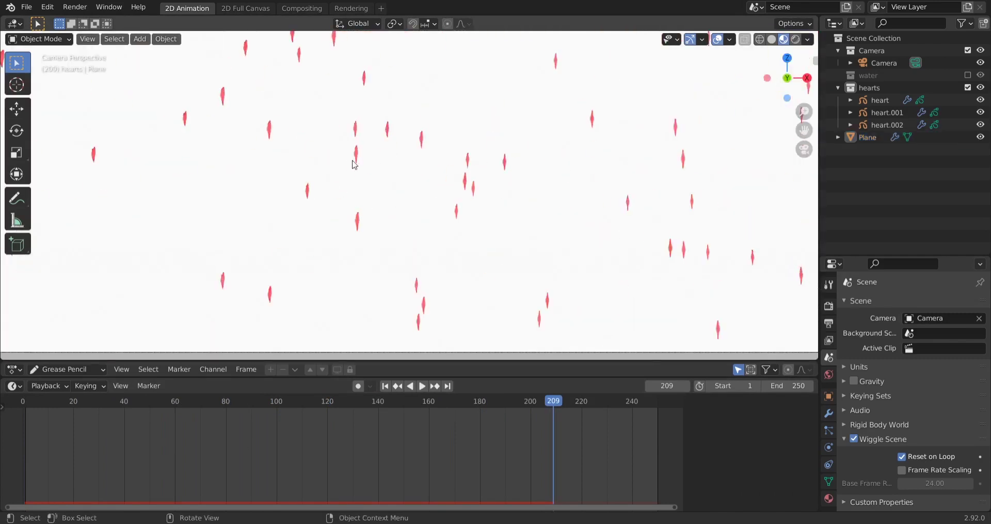
pyautogui.moveTo(356, 164); pyautogui.dragTo(403, 214, button='middle')
pyautogui.scroll(5, 473, 210)
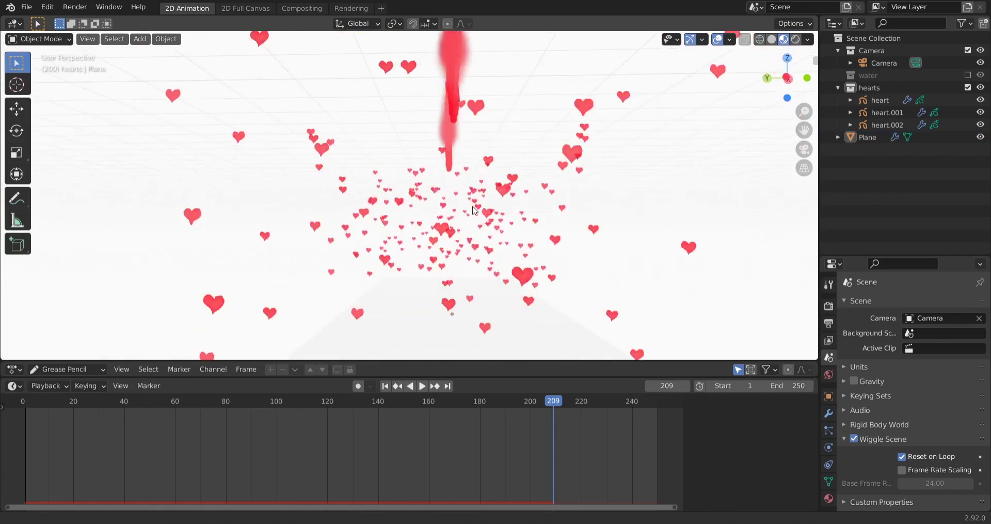
pyautogui.scroll(-3, 474, 211)
pyautogui.click(458, 296)
pyautogui.scroll(-2, 527, 295)
pyautogui.moveTo(562, 293); pyautogui.dragTo(504, 308, button='middle')
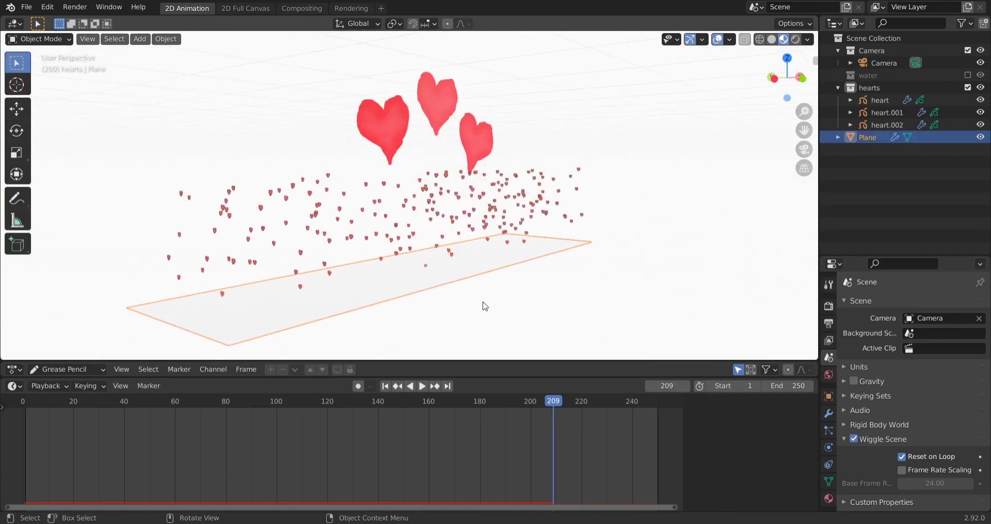
# Rotate the Plane around Z and preview the particles through the camera
pyautogui.press('r')
pyautogui.press('z')
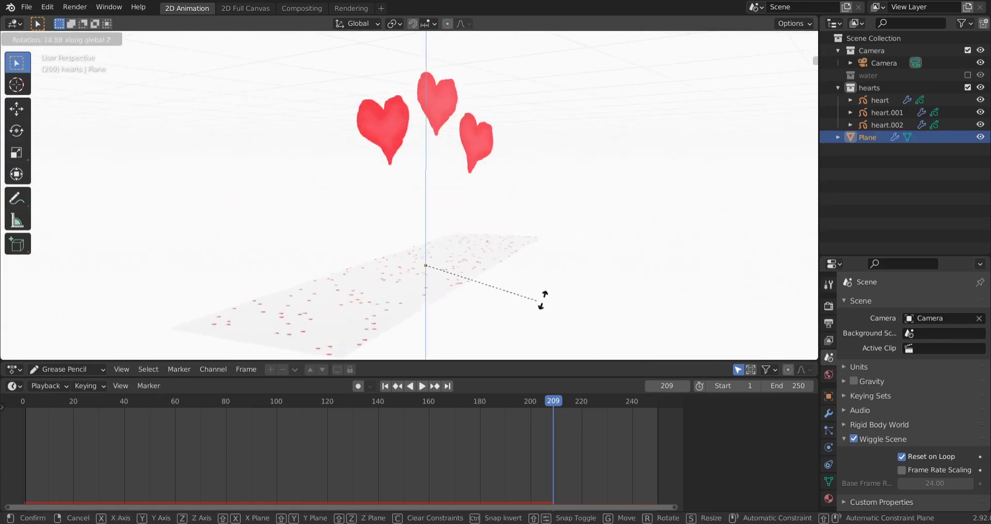
pyautogui.click(708, 173)
pyautogui.click(27, 401)
pyautogui.press('space')
pyautogui.press('KP_0')
pyautogui.press('space')
pyautogui.scroll(-5, 468, 229)
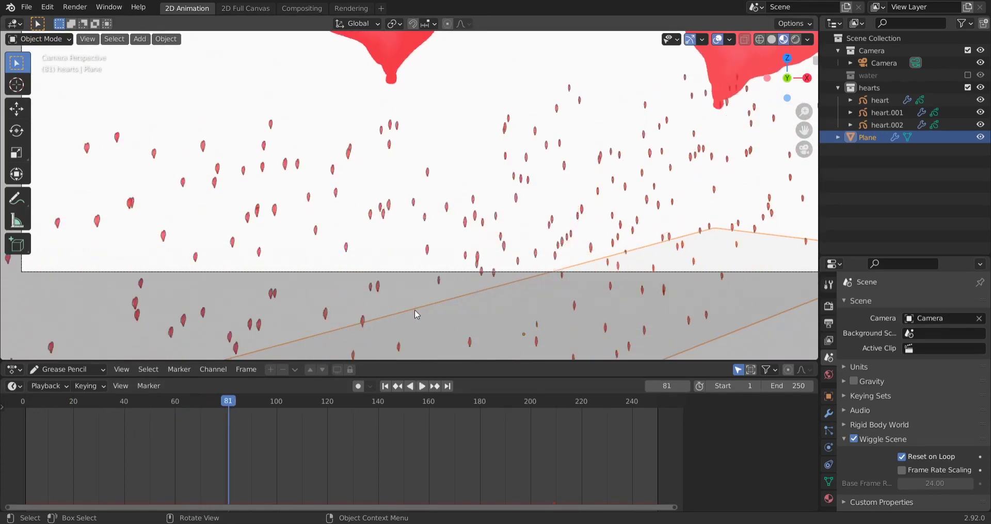
pyautogui.scroll(-1, 468, 229)
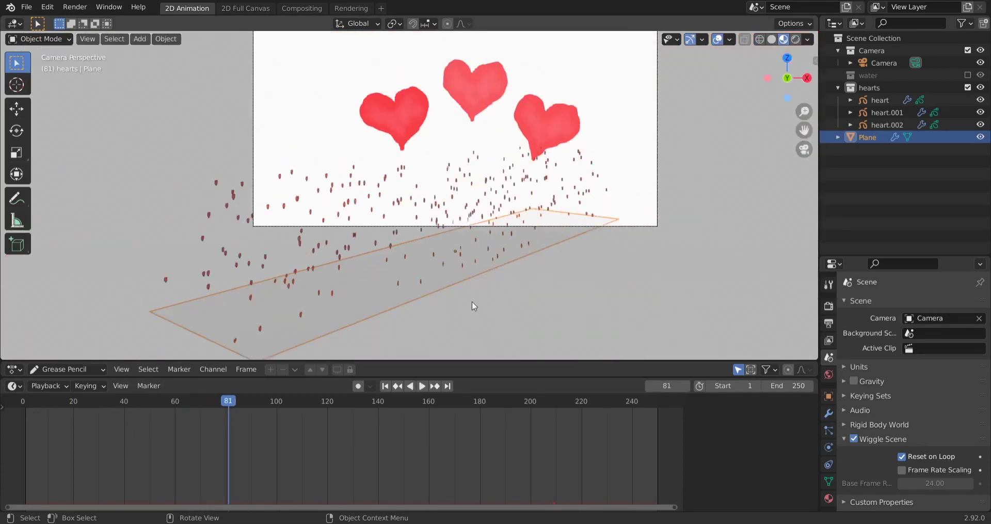
pyautogui.press('Up')
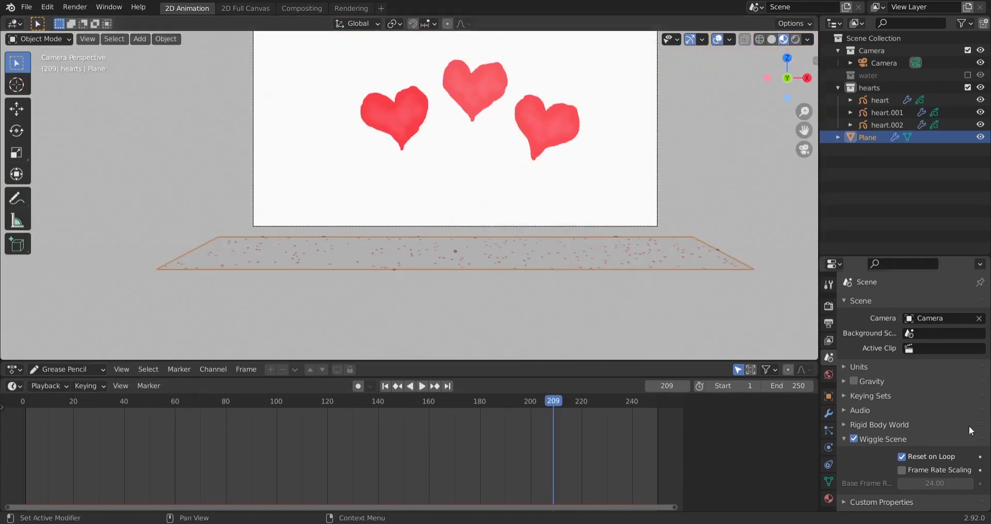
# Enable particle Rotation with Orientation Axis set to Object Y
pyautogui.click(830, 430)
pyautogui.scroll(-8, 841, 398)
pyautogui.scroll(3, 840, 398)
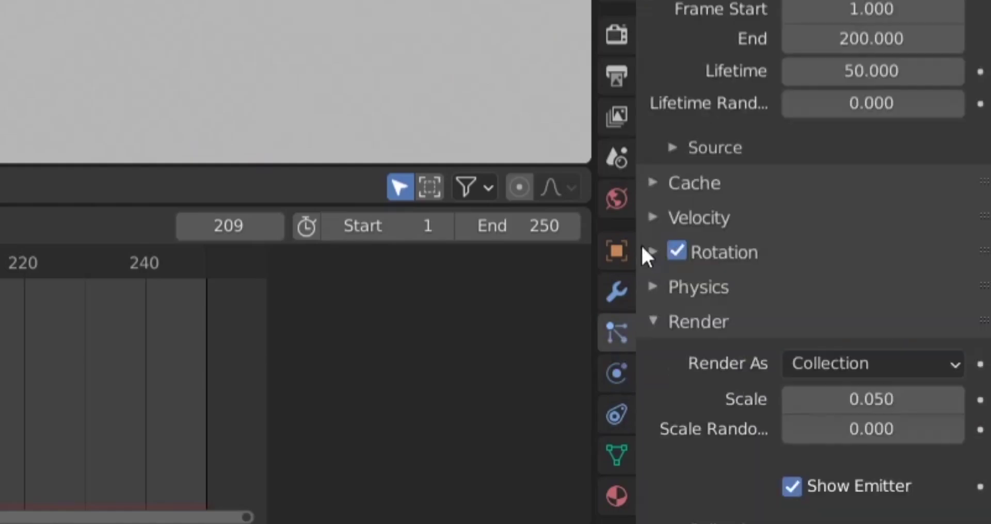
pyautogui.click(652, 251)
pyautogui.scroll(-5, 656, 257)
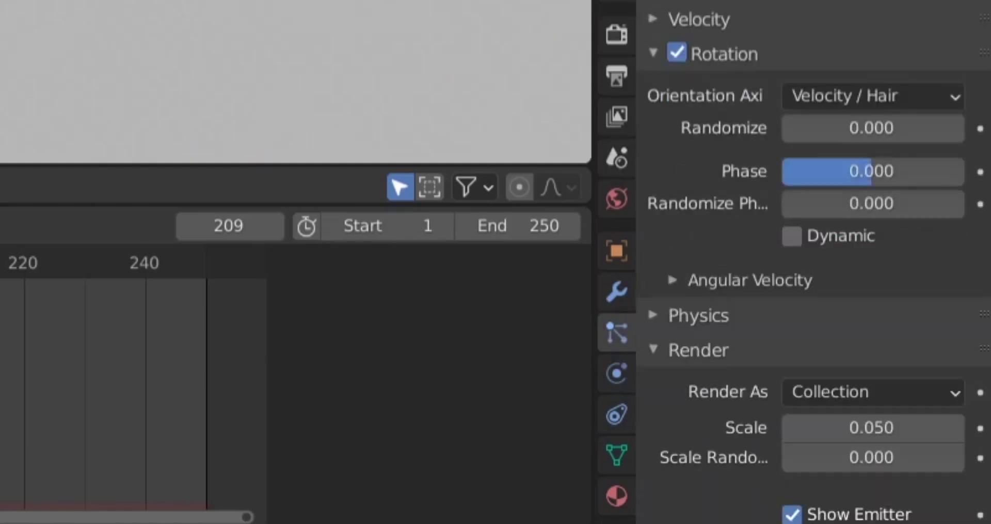
pyautogui.click(859, 93)
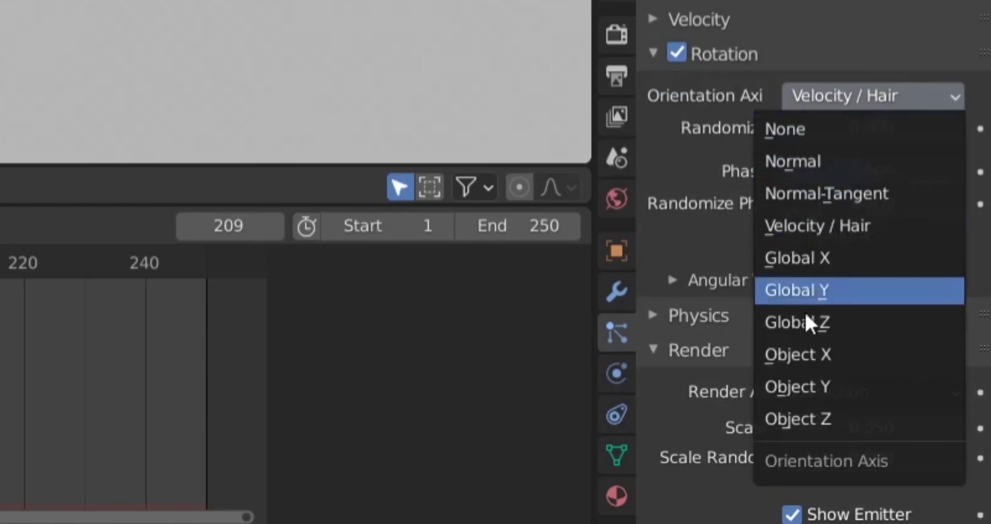
pyautogui.click(816, 385)
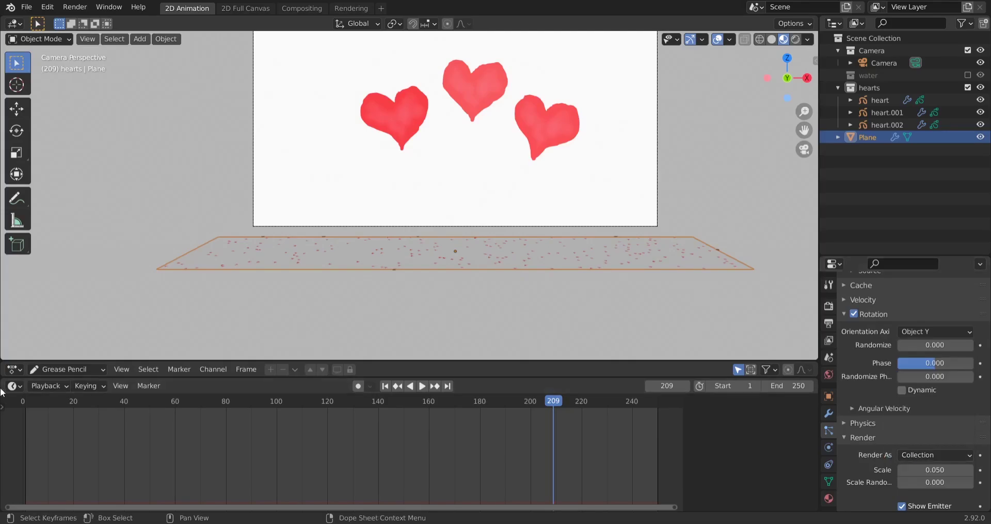
# Replay from the start and scrub to frame 77 to check the upright hearts
pyautogui.click(28, 402)
pyautogui.press('space')
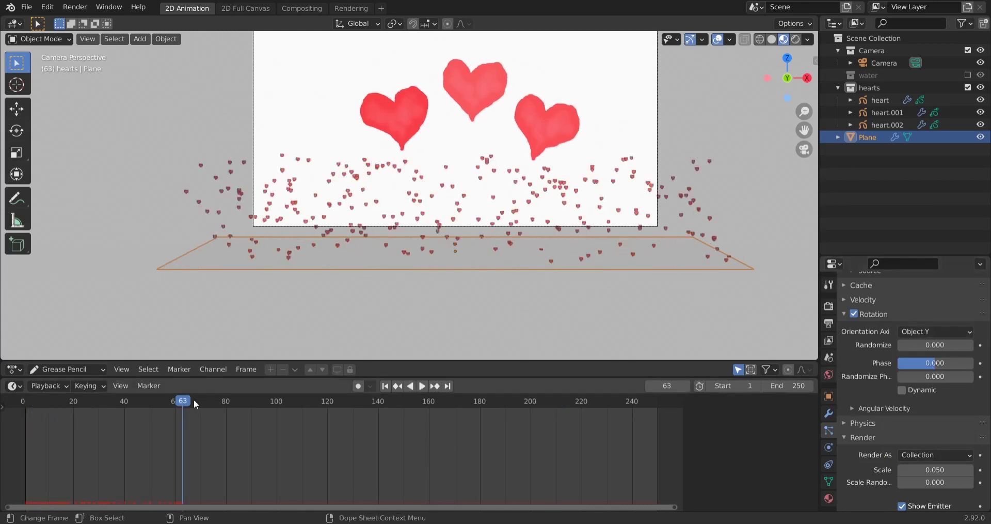
pyautogui.moveTo(185, 403); pyautogui.dragTo(218, 402)
pyautogui.scroll(-2, 415, 313)
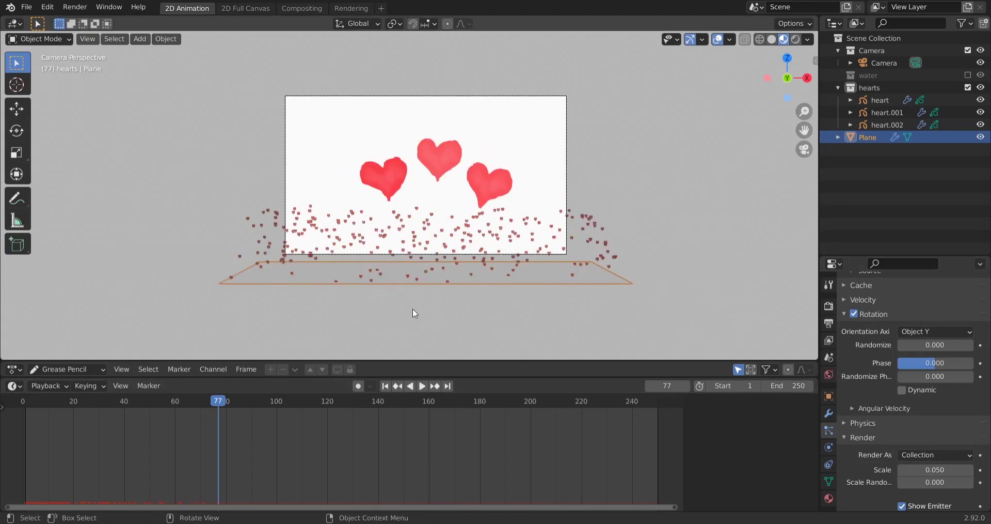
pyautogui.scroll(3, 418, 310)
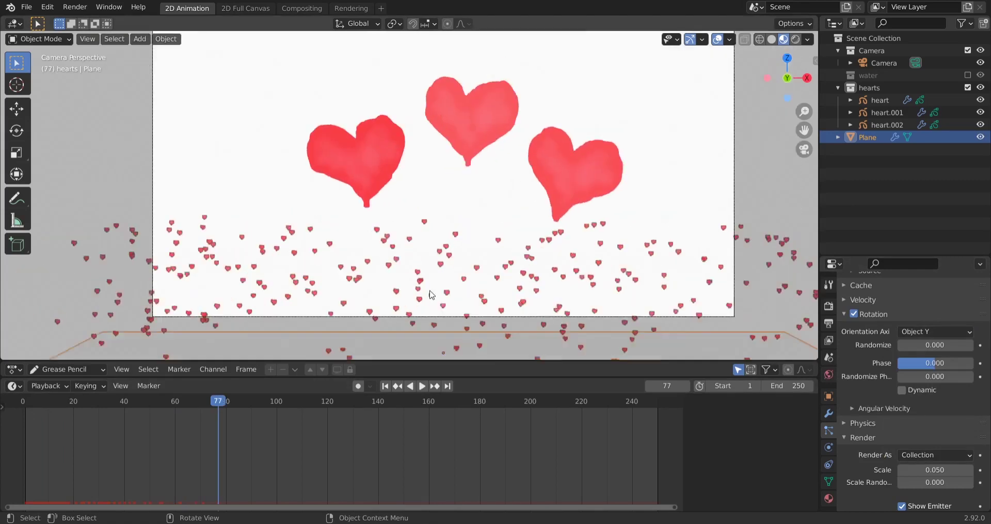
pyautogui.keyDown('shift'); pyautogui.moveTo(485, 213); pyautogui.dragTo(482, 239, button='middle'); pyautogui.keyUp('shift')
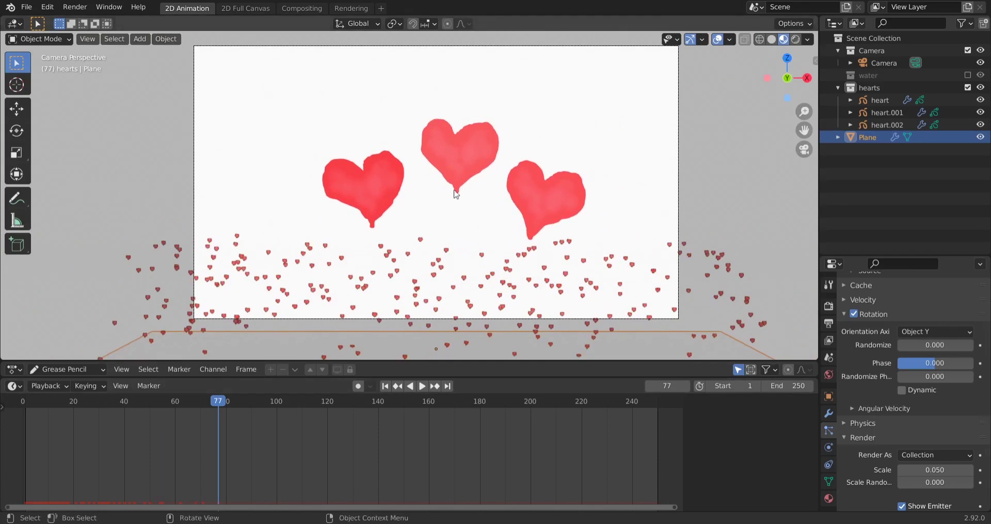
# Exclude the hearts collection from the scene and select the Plane emitter
pyautogui.click(406, 187)
pyautogui.click(439, 189)
pyautogui.click(569, 211)
pyautogui.click(968, 87)
pyautogui.scroll(-3, 265, 310)
pyautogui.click(336, 288)
# Set particle Render Scale to 0.280 and Scale Randomness to 0.450, then scrub to preview
pyautogui.scroll(-15, 773, 364)
pyautogui.scroll(-5, 773, 364)
pyautogui.moveTo(848, 210); pyautogui.dragTo(938, 210)
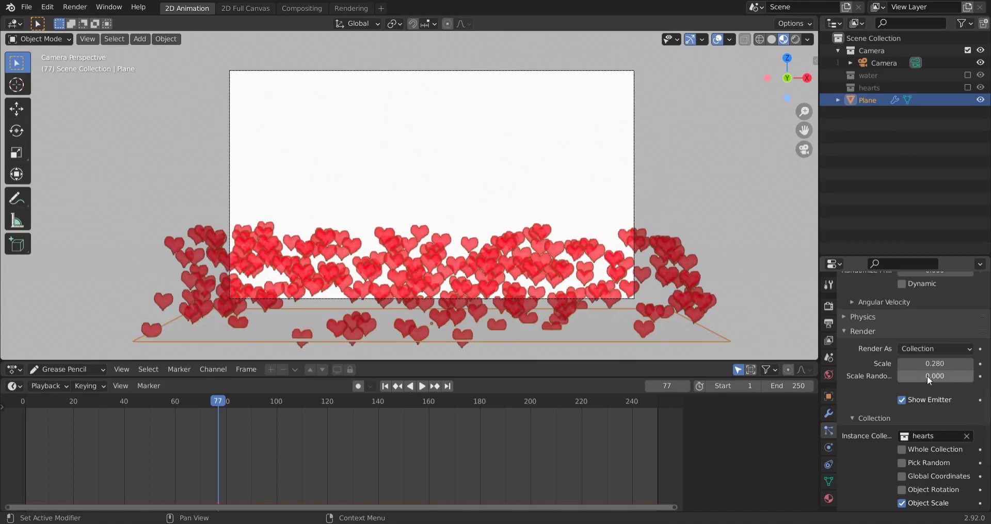
pyautogui.moveTo(930, 377)
pyautogui.mouseDown()
pyautogui.moveTo(966, 377)
pyautogui.moveTo(934, 375)
pyautogui.mouseUp()
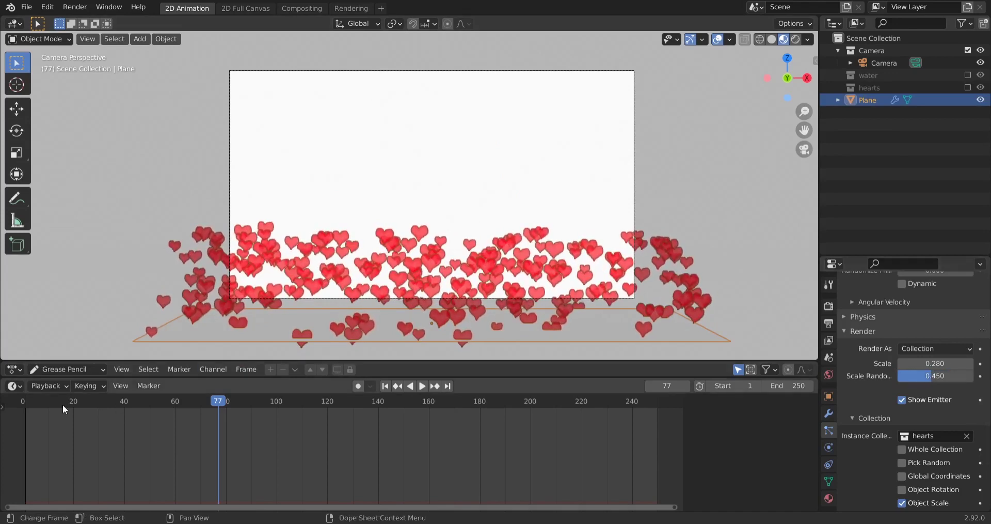
pyautogui.moveTo(52, 402)
pyautogui.mouseDown()
pyautogui.moveTo(250, 404)
pyautogui.moveTo(46, 401)
pyautogui.mouseUp()
pyautogui.scroll(8, 904, 413)
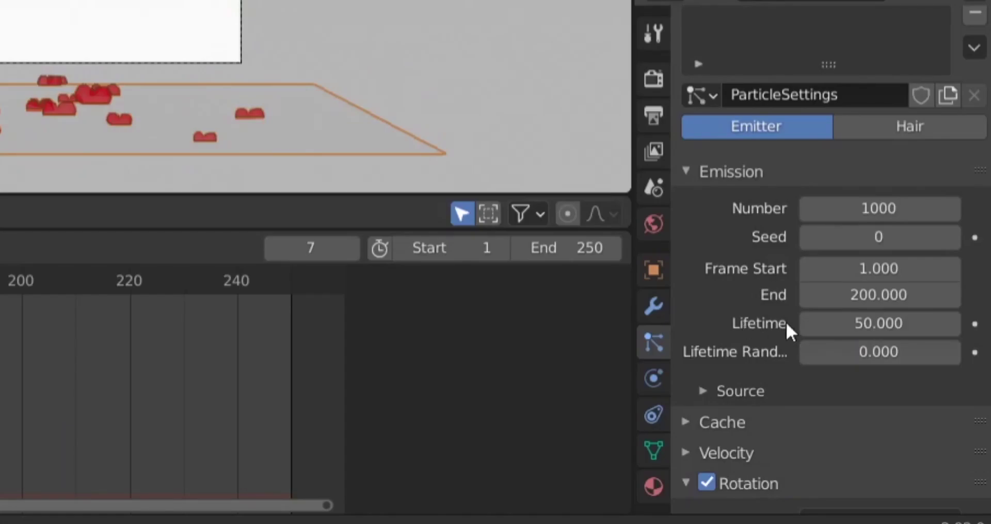
# Set the particle Lifetime to 200 and preview the playback from frame 1
pyautogui.click(895, 318)
pyautogui.write('200')
pyautogui.press('Return')
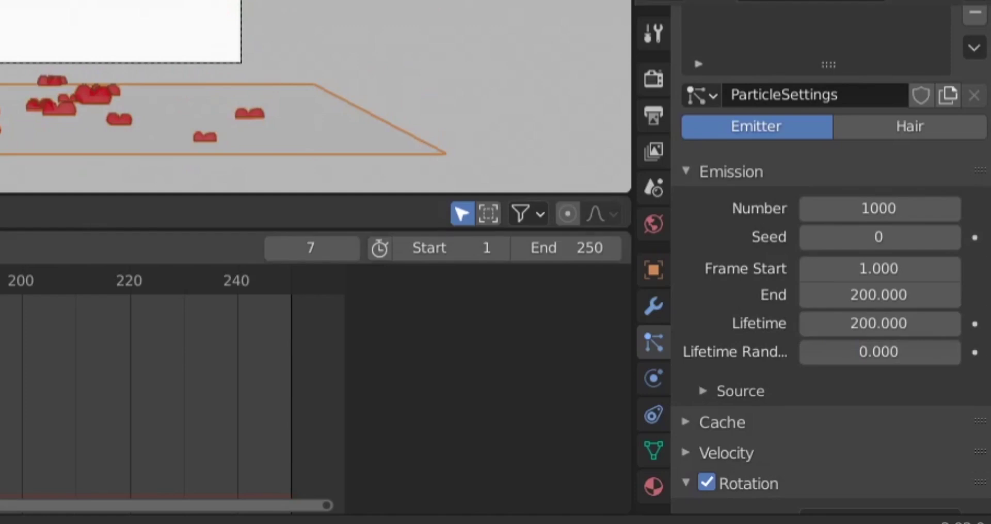
pyautogui.hotkey('shift', 'Left')
pyautogui.press('space')
pyautogui.press('space')
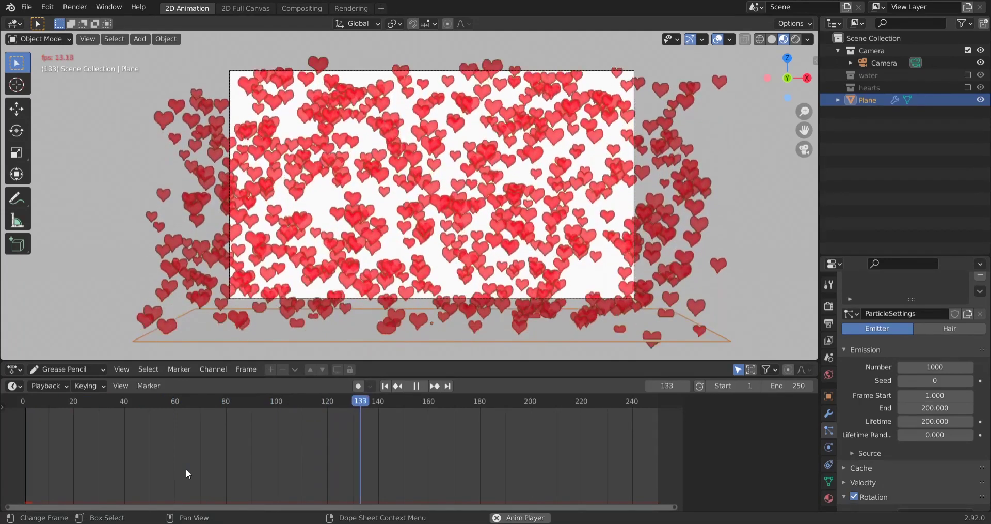
pyautogui.press('space')
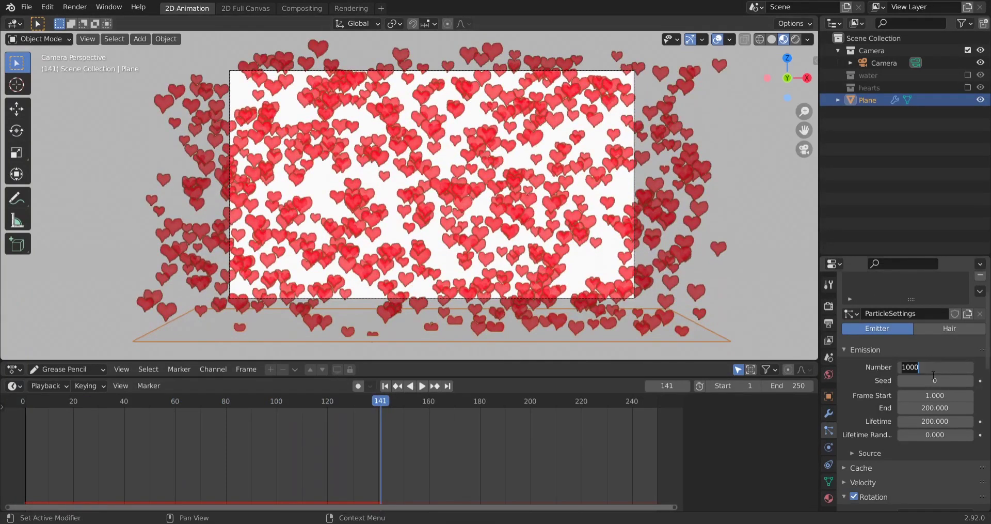
# Reduce the particle Number to 250 and replay from the start
pyautogui.press('Return')
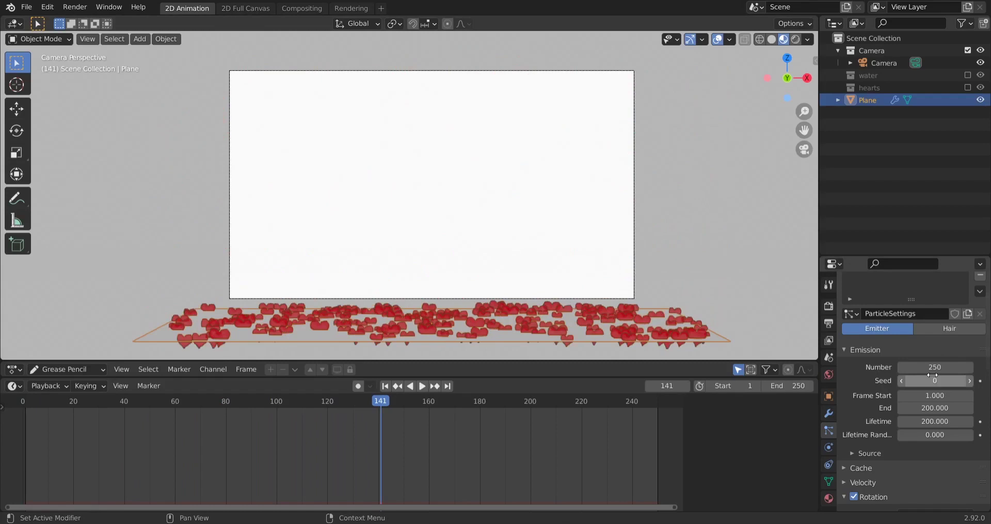
pyautogui.click(23, 401)
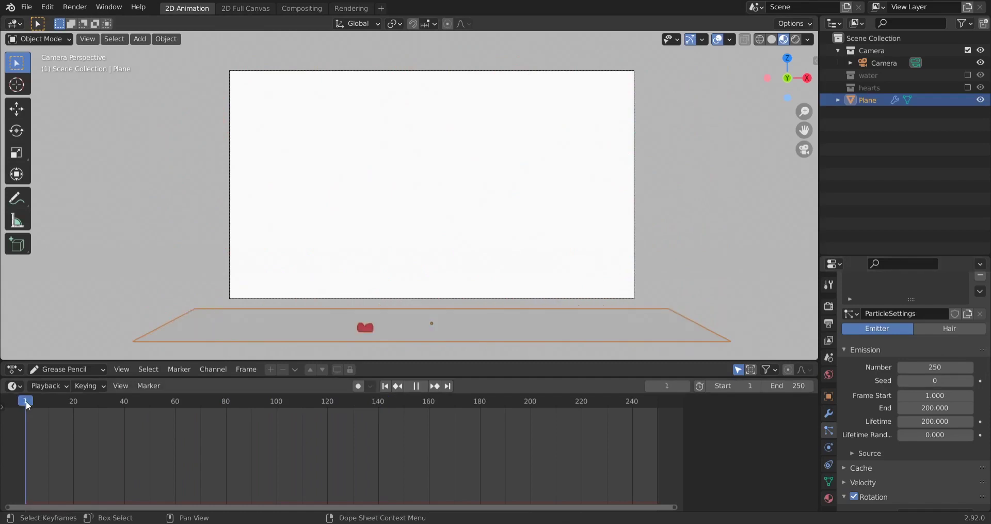
pyautogui.press('space')
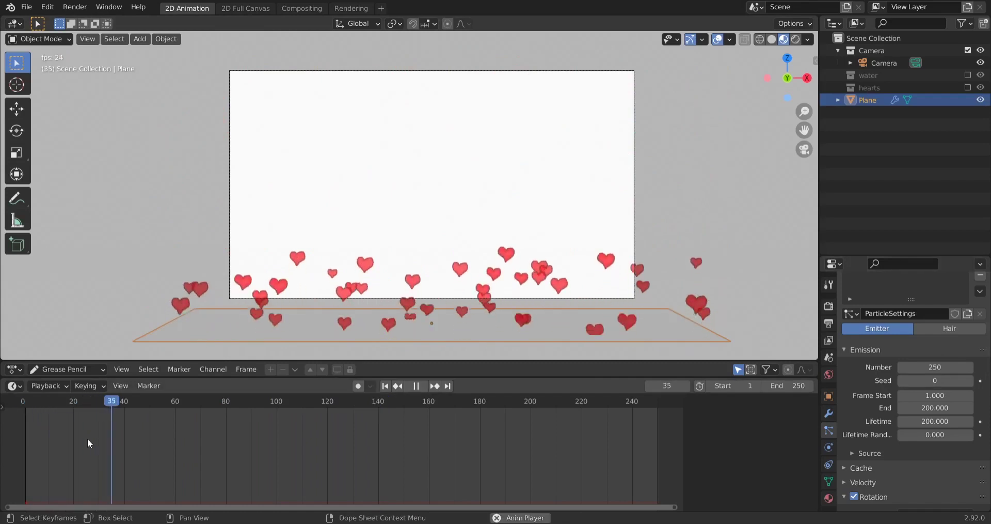
# Re-enable the hearts collection and raise heart.001's grease-pencil Opacity to 0.950
pyautogui.click(178, 284)
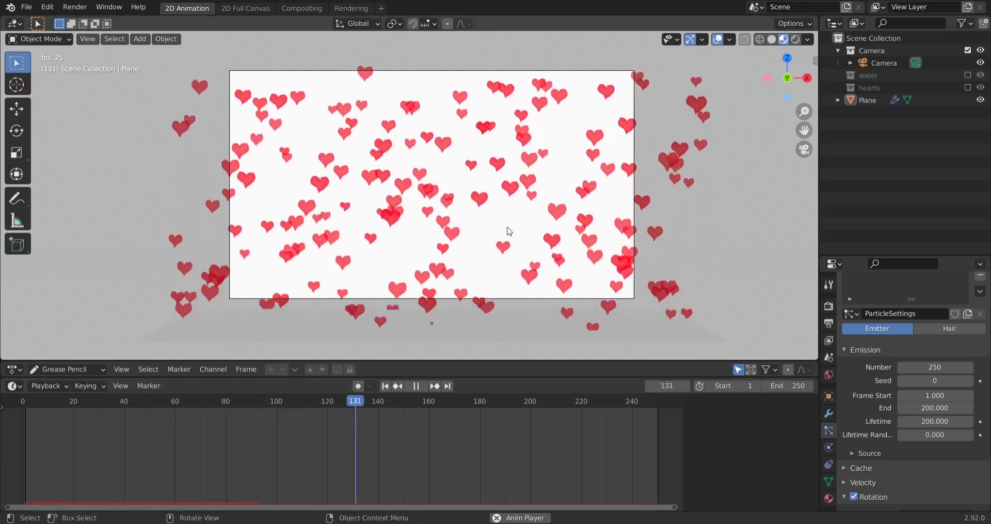
pyautogui.press('space')
pyautogui.click(968, 87)
pyautogui.click(509, 191)
pyautogui.click(829, 481)
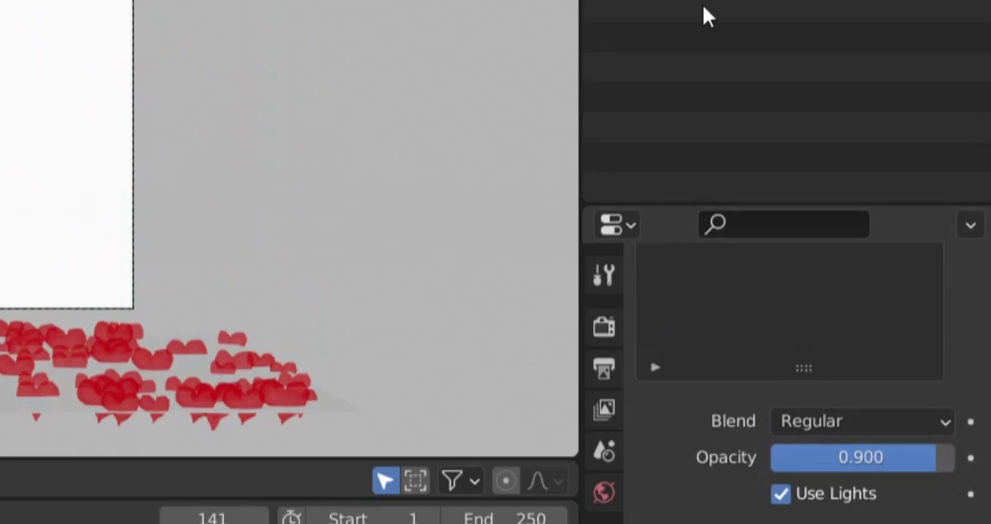
pyautogui.keyDown('ctrl'); pyautogui.scroll(1, 850, 462); pyautogui.keyUp('ctrl')
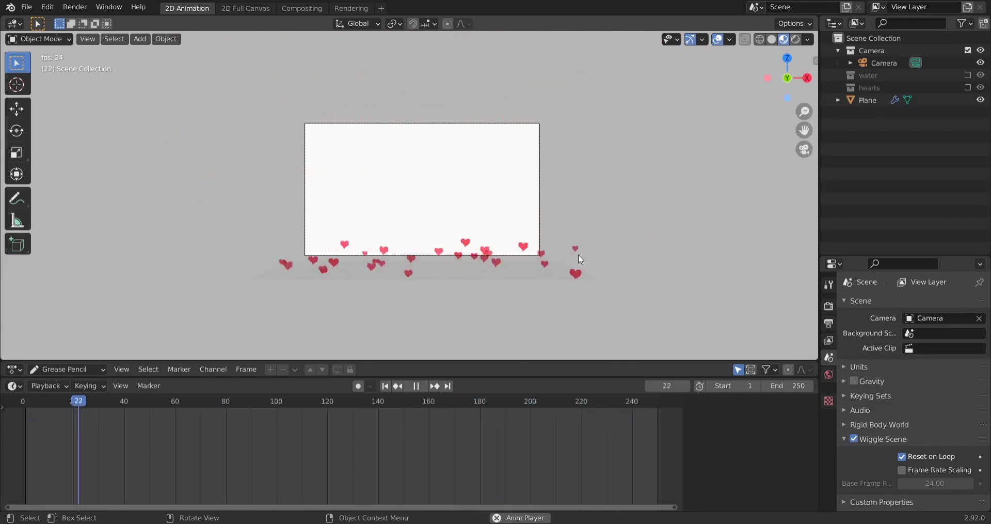
pyautogui.press('space')
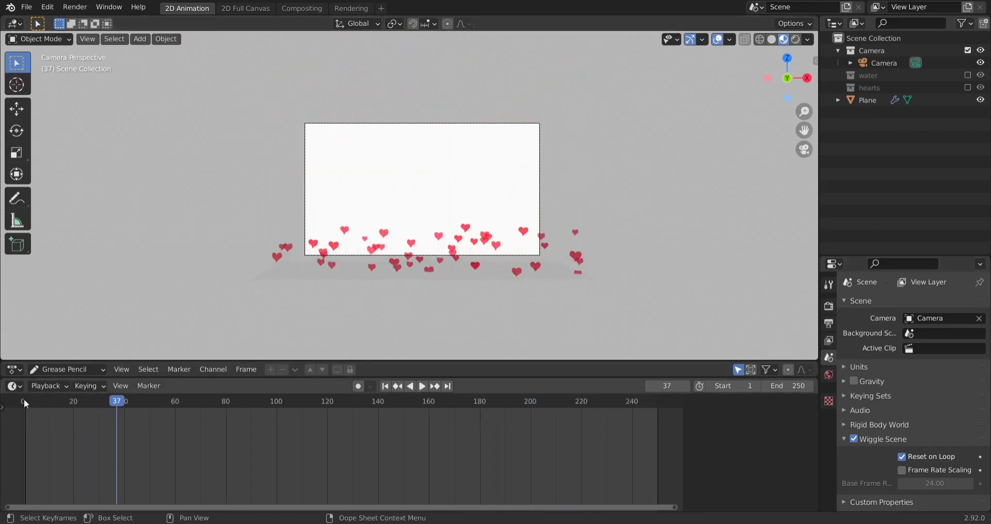
# On the Plane, change particle Emission Lifetime to 150 and scrub the timeline to check
pyautogui.click(26, 398)
pyautogui.click(320, 280)
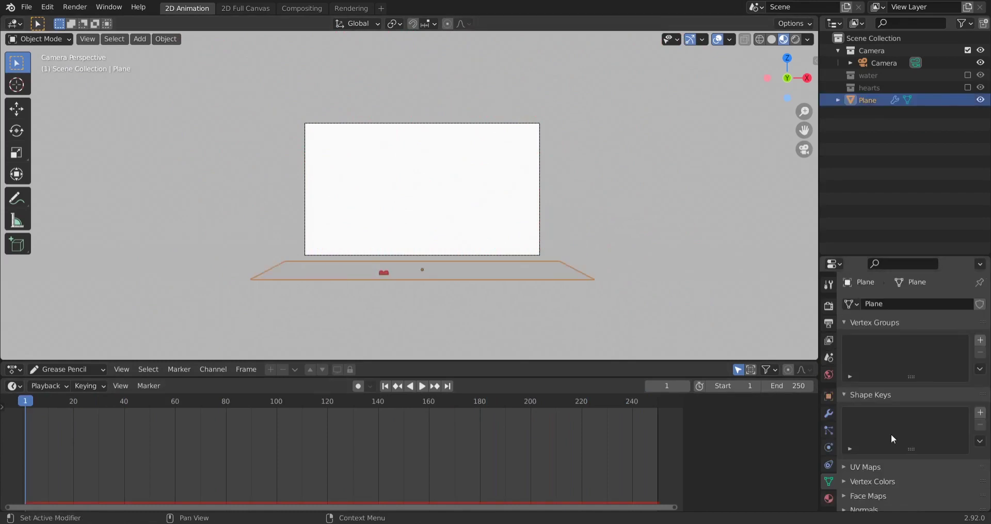
pyautogui.click(829, 447)
pyautogui.scroll(-4, 974, 409)
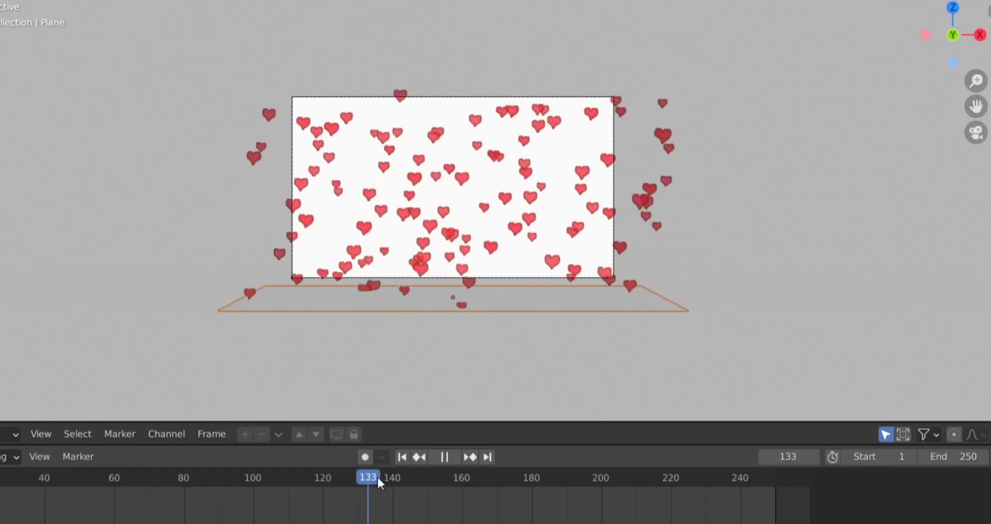
pyautogui.moveTo(377, 476)
pyautogui.mouseDown()
pyautogui.moveTo(714, 471)
pyautogui.moveTo(379, 475)
pyautogui.mouseUp()
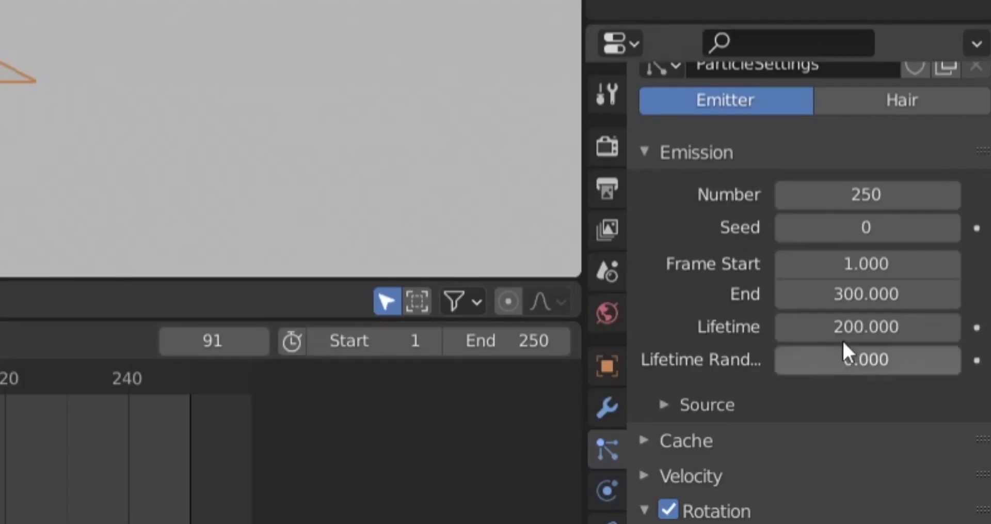
pyautogui.click(853, 327)
pyautogui.write('150')
pyautogui.press('Return')
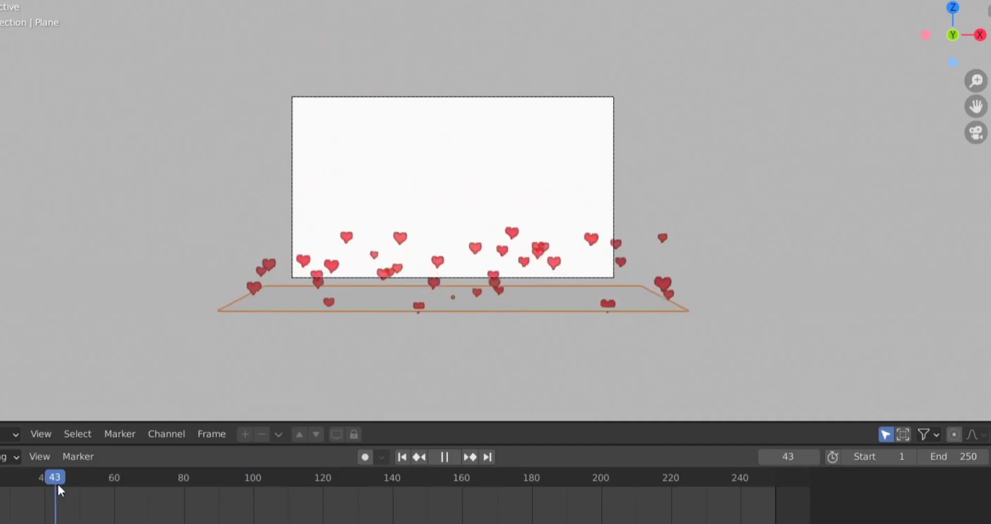
pyautogui.moveTo(57, 481); pyautogui.dragTo(589, 491)
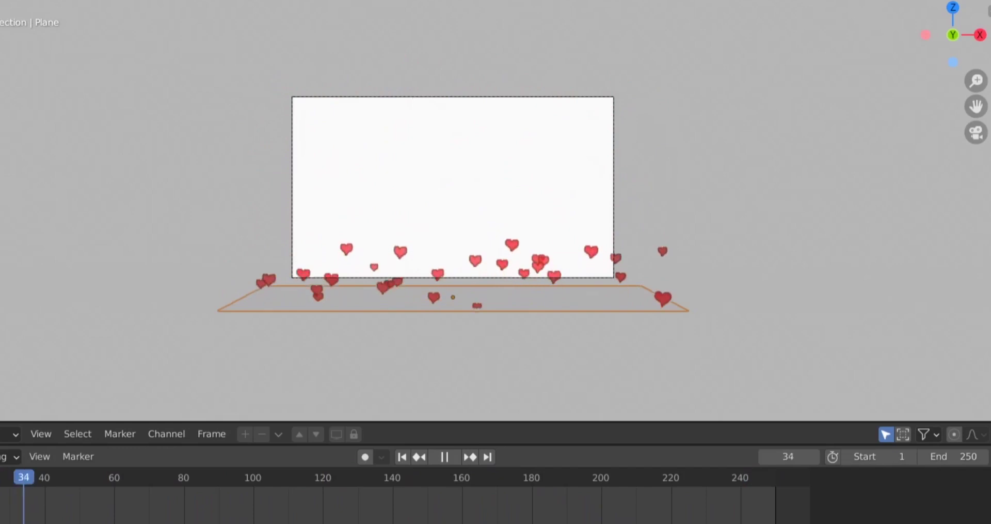
# Preview the heart particle animation from the start and return to frame 1
pyautogui.click(0, 483)
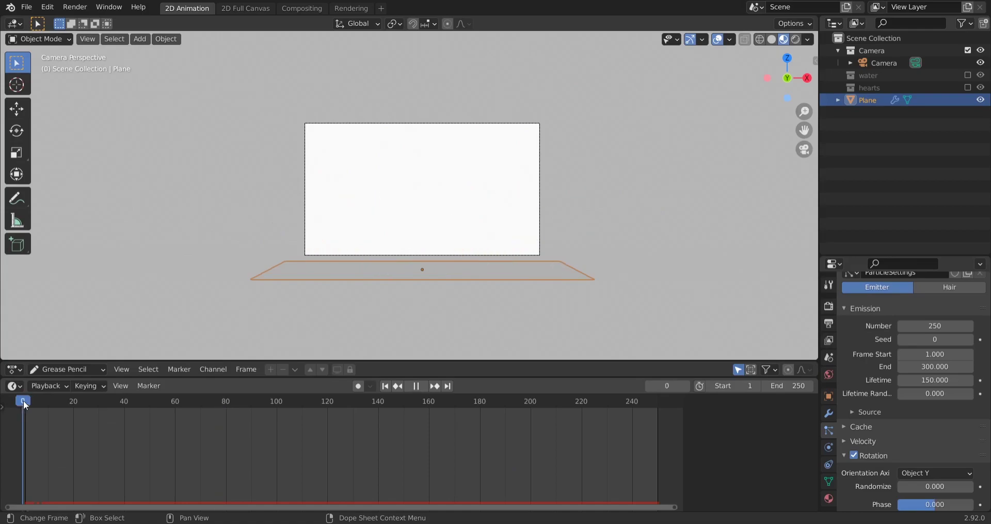
pyautogui.click(408, 403)
pyautogui.press('space')
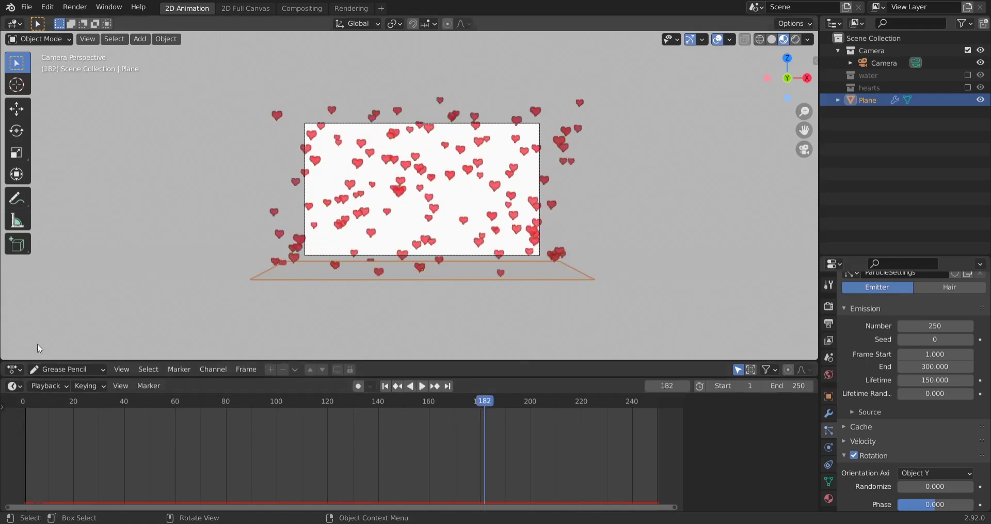
pyautogui.click(29, 399)
pyautogui.press('space')
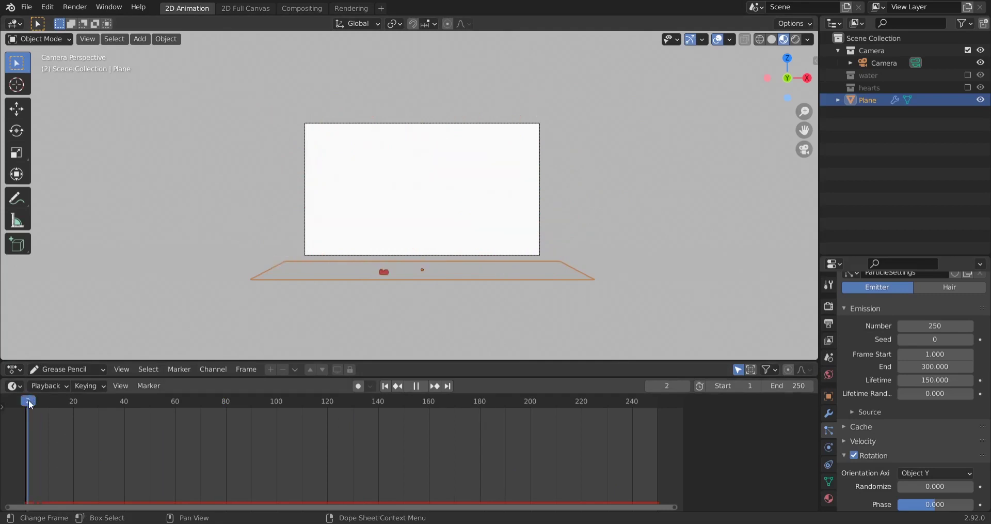
pyautogui.press('Escape')
# Enable Film Transparent in Render properties and play the hearts in Rendered shading
pyautogui.click(828, 305)
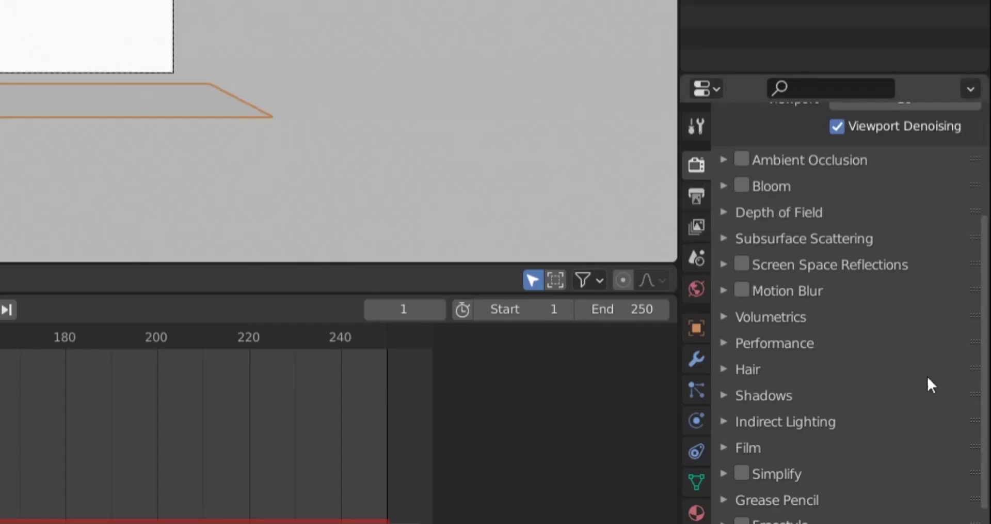
pyautogui.scroll(-1, 931, 385)
pyautogui.click(737, 420)
pyautogui.scroll(-3, 920, 382)
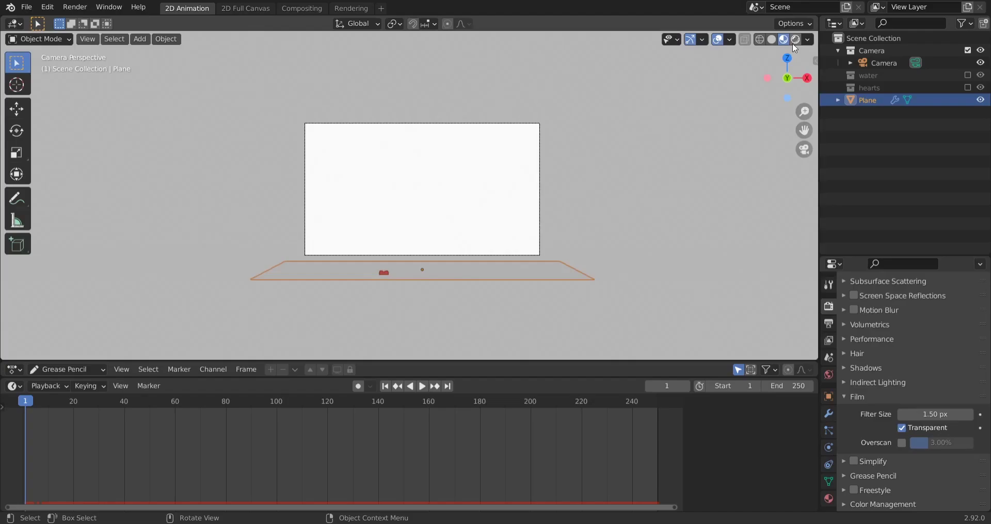
pyautogui.click(796, 39)
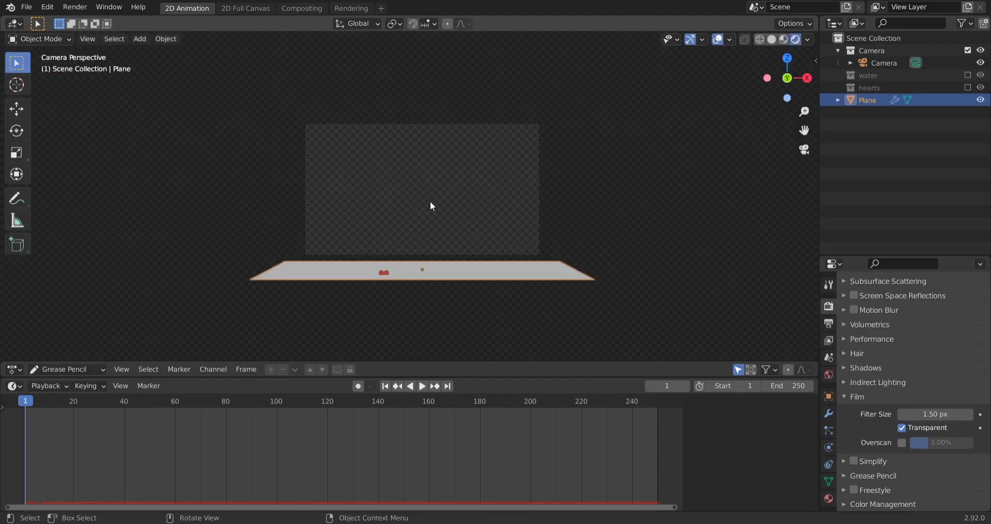
pyautogui.press('space')
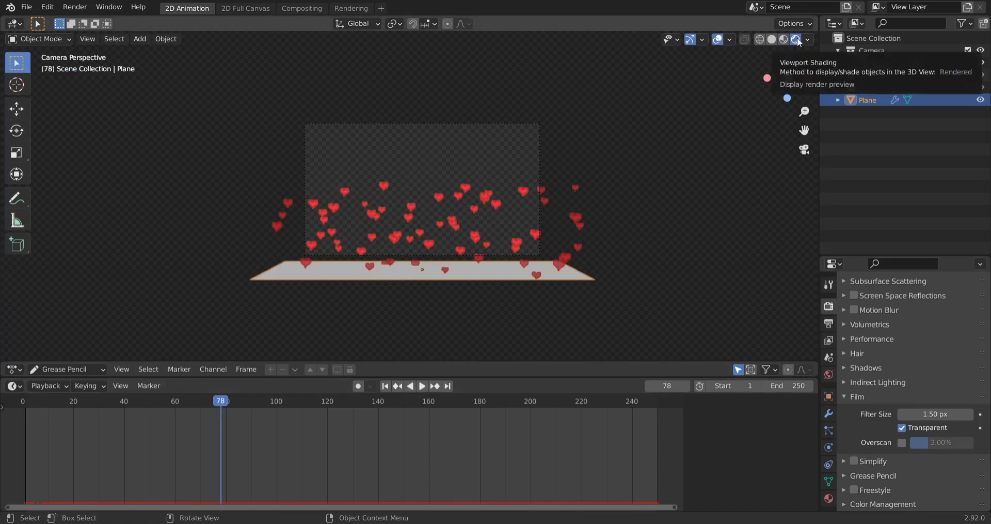
pyautogui.moveTo(232, 401); pyautogui.dragTo(155, 401)
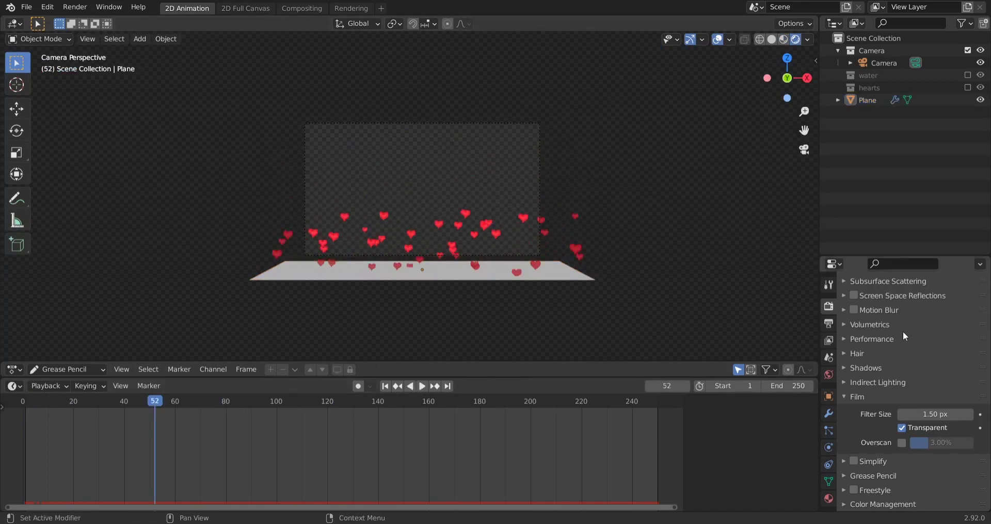
# Set File Format to FFmpeg Video, Container to Quicktime, Video Codec to PNG, and Color to RGBA
pyautogui.click(830, 324)
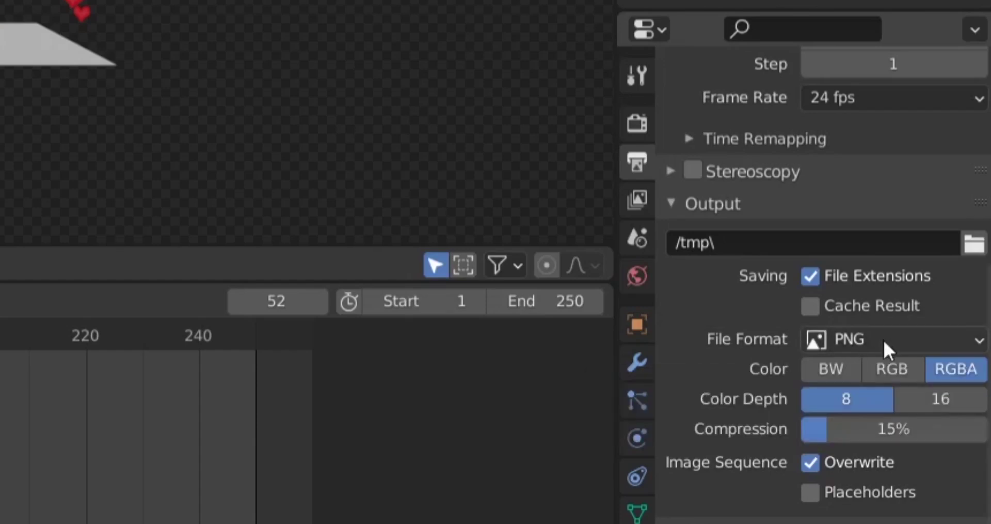
pyautogui.click(884, 341)
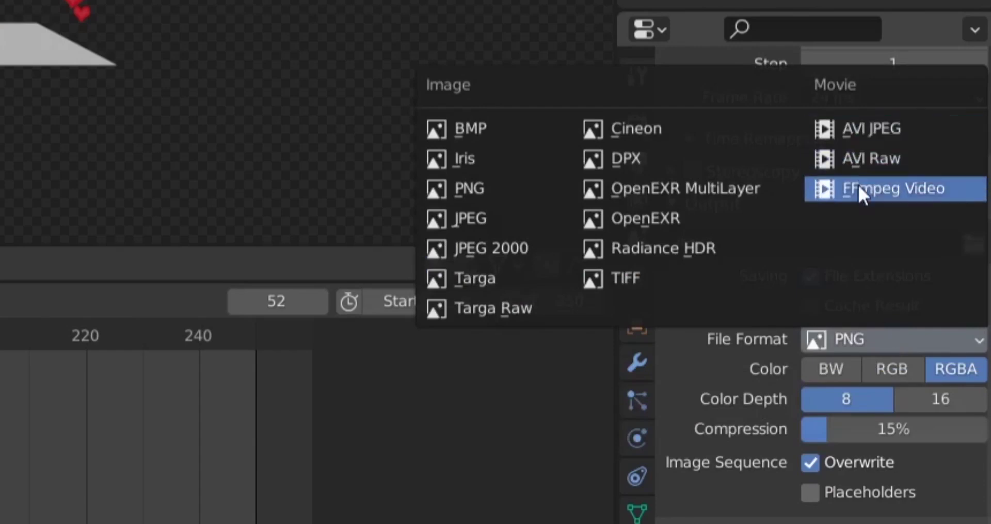
pyautogui.click(858, 185)
pyautogui.click(700, 500)
pyautogui.scroll(-5, 694, 460)
pyautogui.click(866, 351)
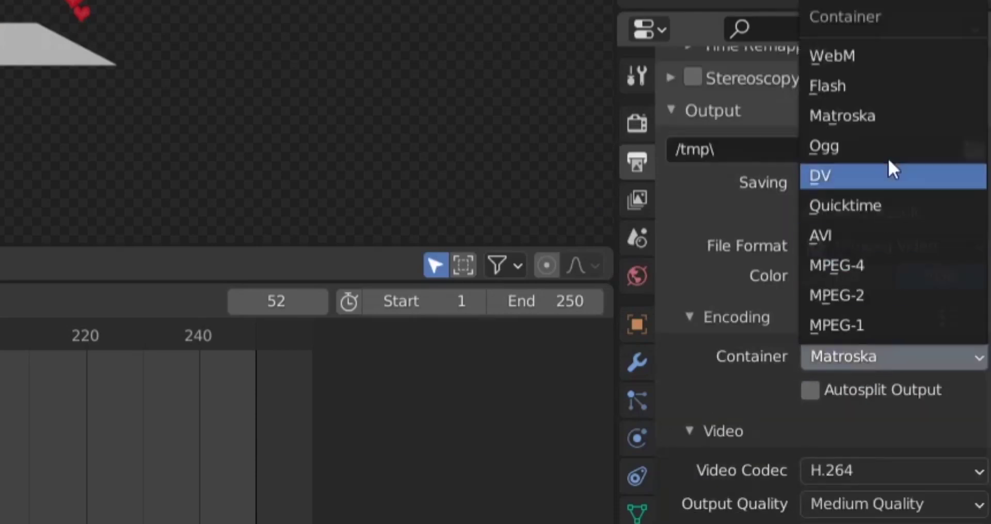
pyautogui.click(869, 201)
pyautogui.scroll(-2, 666, 392)
pyautogui.click(850, 412)
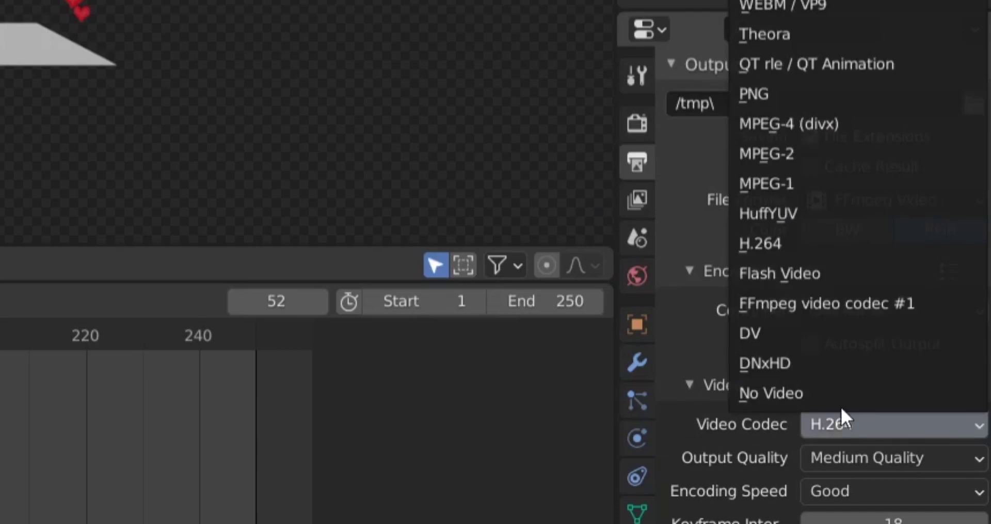
pyautogui.click(823, 96)
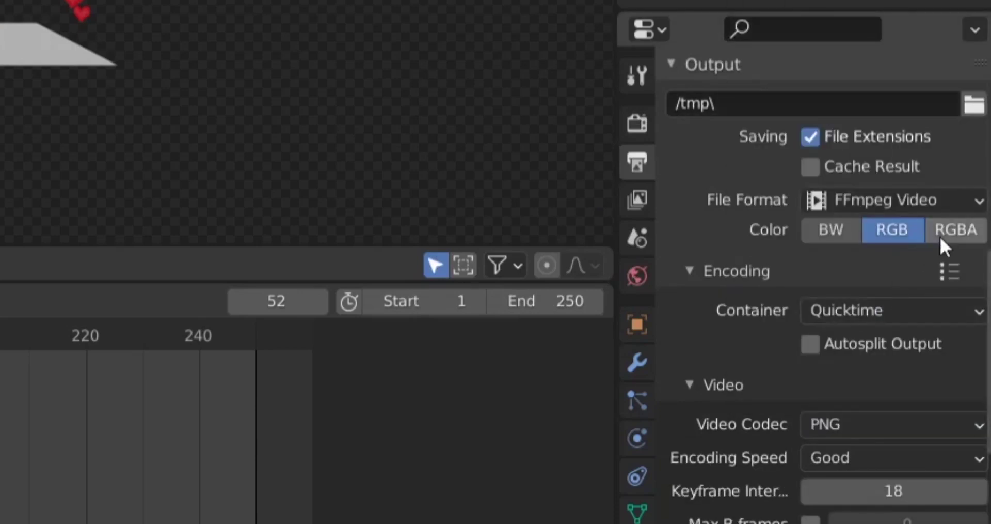
pyautogui.click(963, 234)
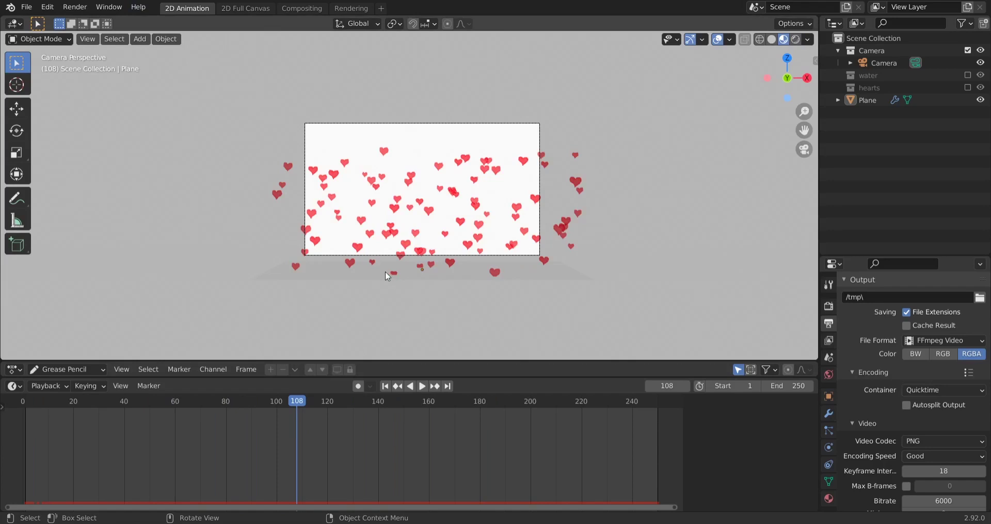
# Delete the hearts Plane and return the animation to frame 1
pyautogui.click(386, 271)
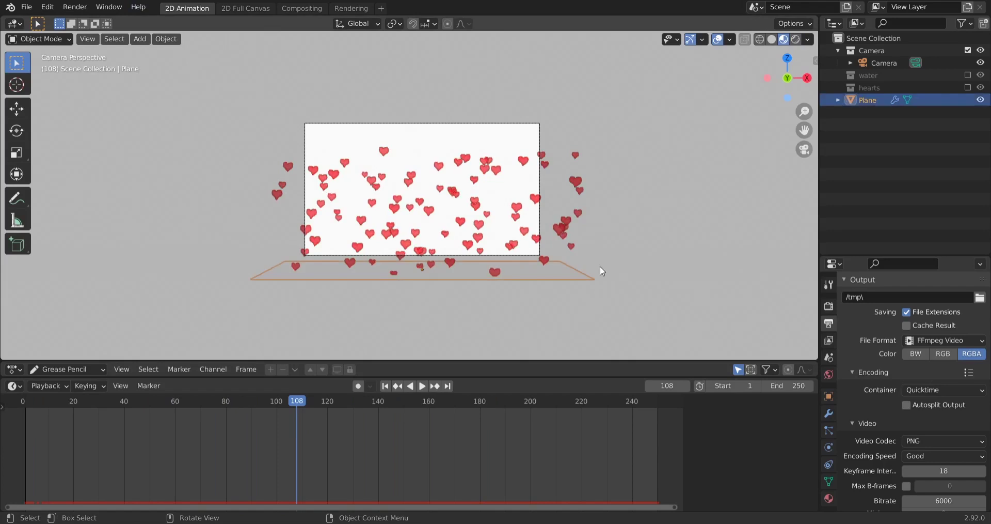
pyautogui.press('Delete')
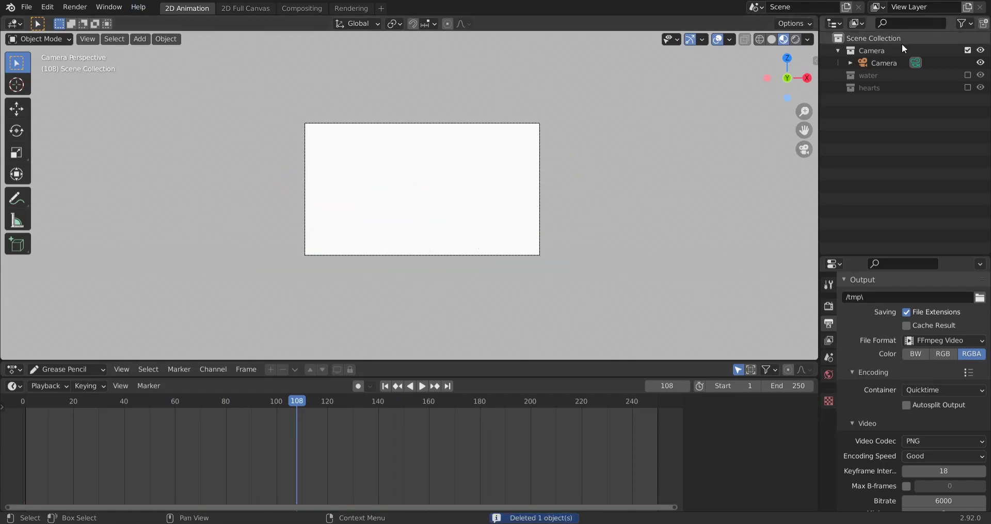
pyautogui.click(902, 43)
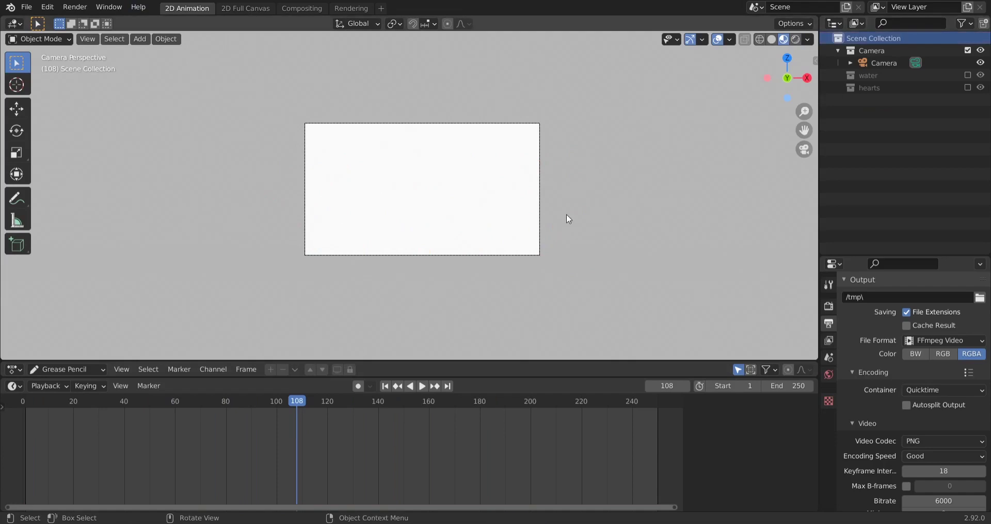
pyautogui.click(26, 402)
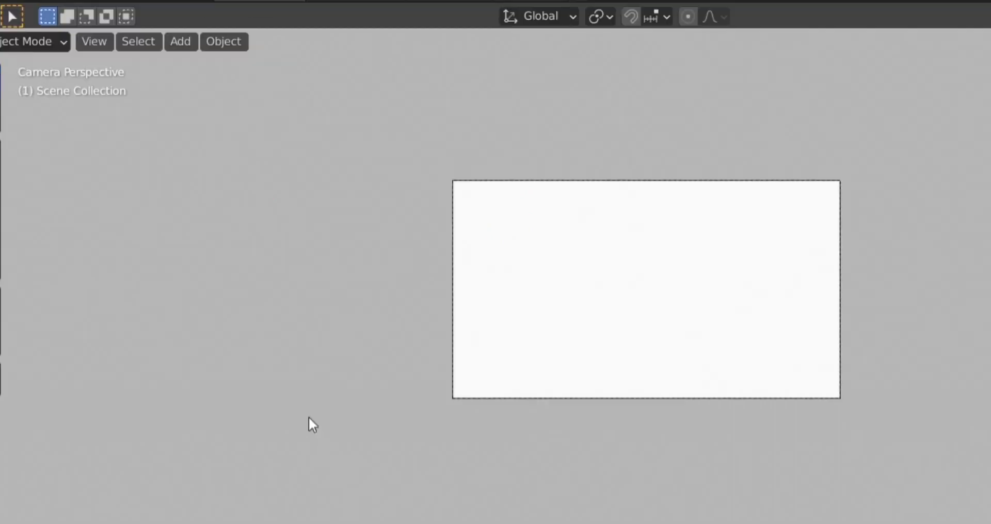
# Add an Ico Sphere up-left outside the camera frame, then add a Bezier curve
pyautogui.hotkey('shift', 'a')
pyautogui.moveTo(304, 411)
pyautogui.click(445, 53)
pyautogui.press('g')
pyautogui.click(367, 234)
pyautogui.hotkey('shift', 'a')
pyautogui.moveTo(481, 453)
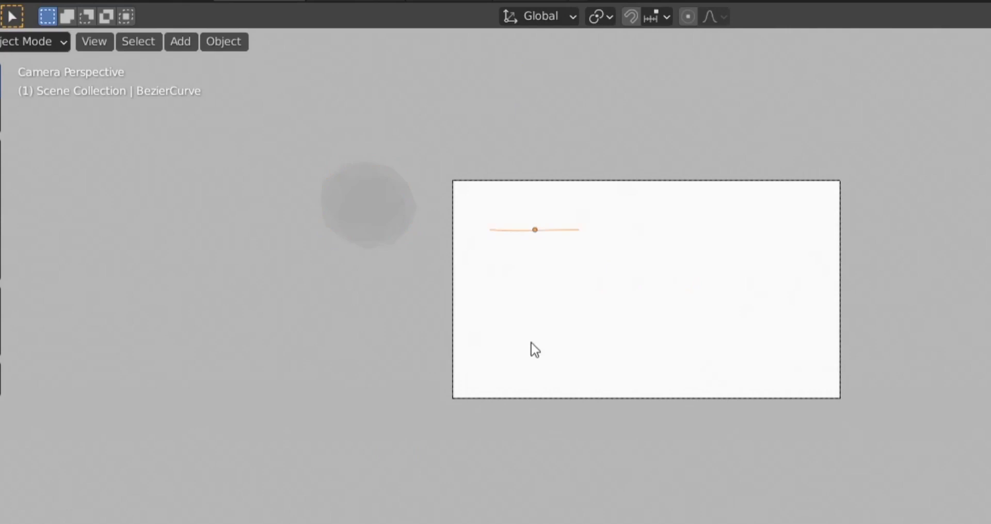
# Edit the Bezier curve in top view, moving a control point about 2 m along X
pyautogui.press('Tab')
pyautogui.press('KP_7')
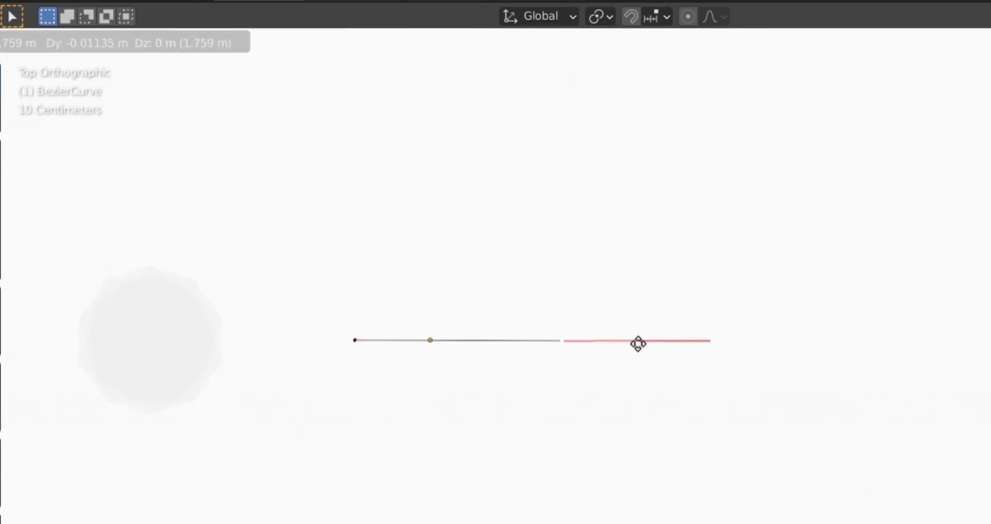
pyautogui.press('x')
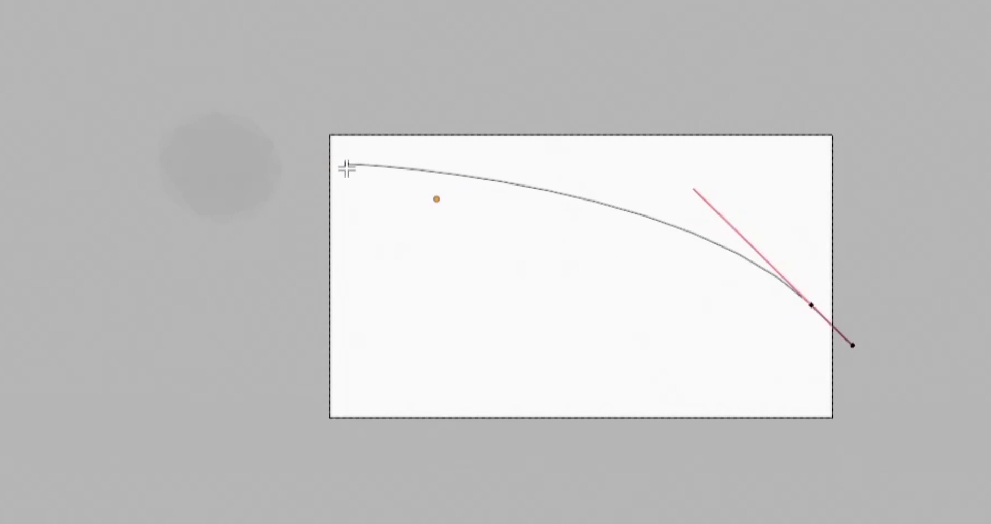
# Drag the curve's start point to the frame's top left, zoom out, and select the end point
pyautogui.moveTo(346, 168); pyautogui.dragTo(500, 166)
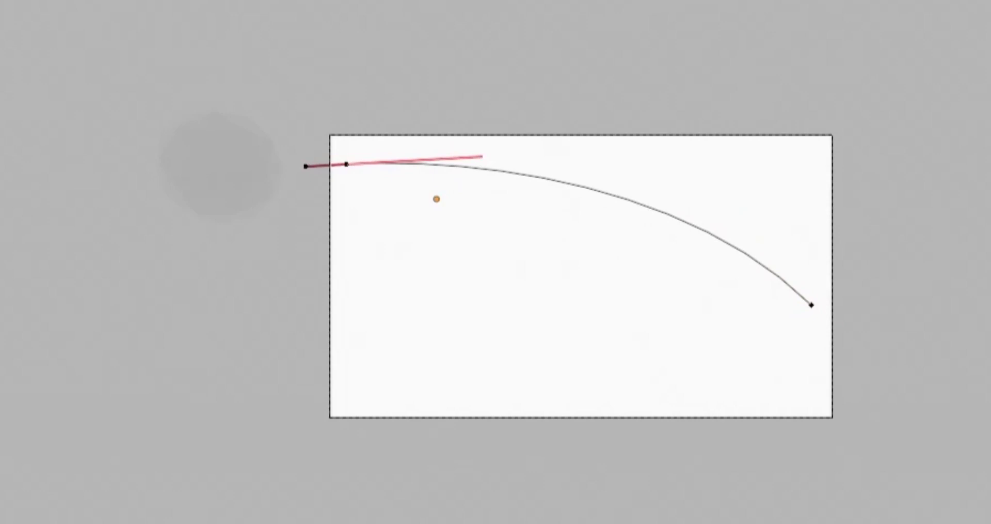
pyautogui.press('Home')
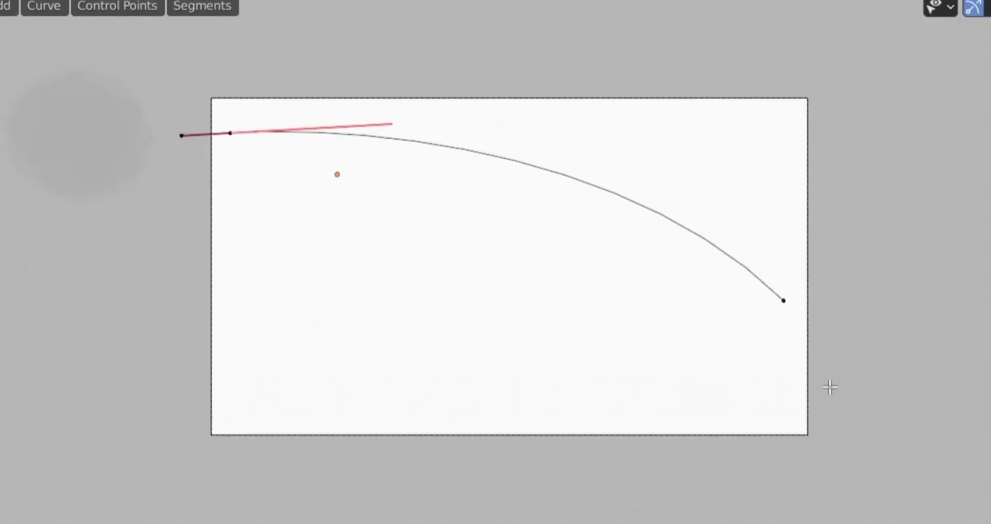
pyautogui.hotkey('ctrl', 'i')
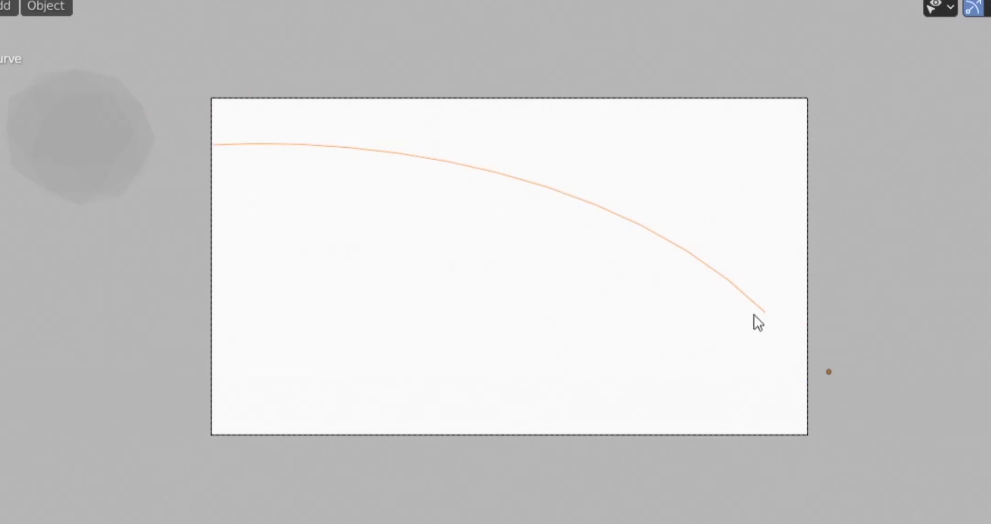
# Add a new particle system to the icosphere
pyautogui.click(145, 183)
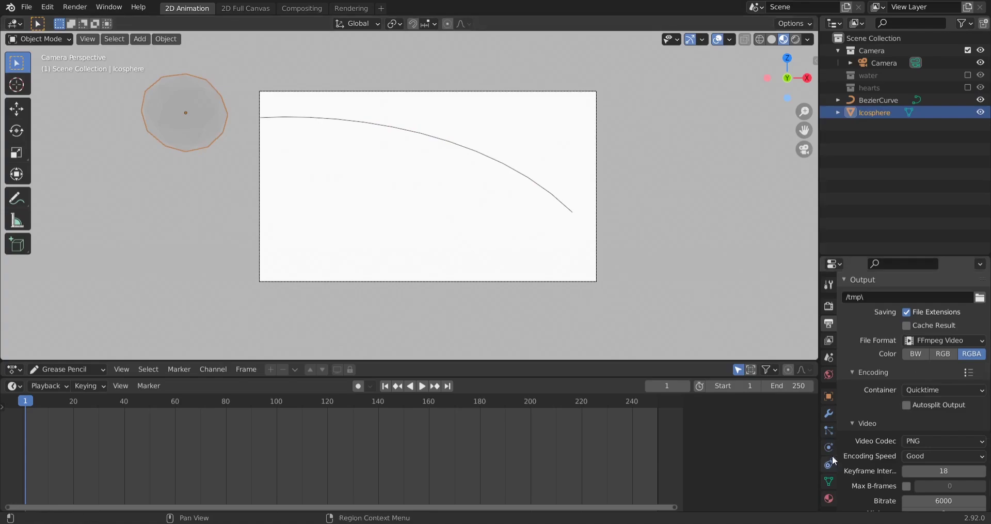
pyautogui.click(828, 432)
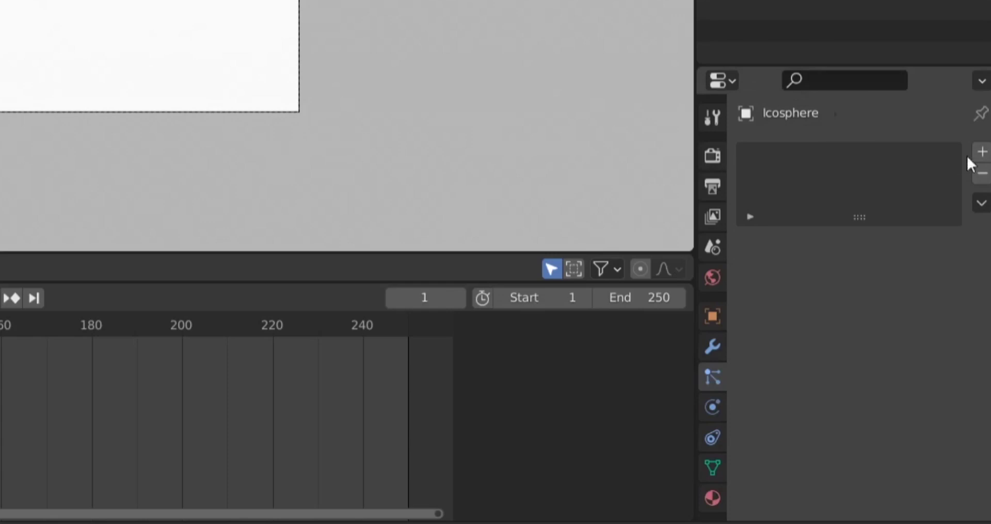
pyautogui.click(983, 152)
# Render the particles as a Collection, using the water collection as instances
pyautogui.scroll(-5, 936, 213)
pyautogui.scroll(5, 936, 214)
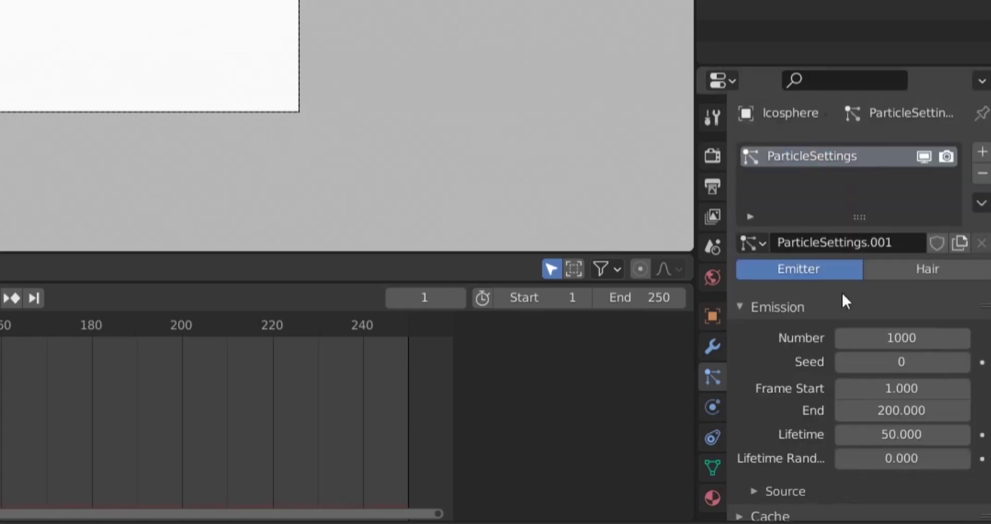
pyautogui.scroll(-15, 936, 214)
pyautogui.scroll(-8, 900, 264)
pyautogui.click(900, 267)
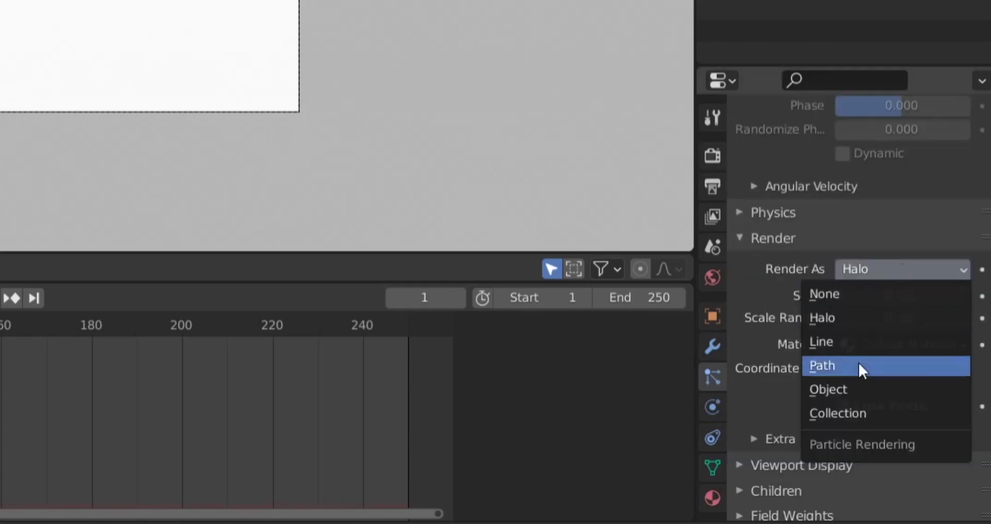
pyautogui.click(859, 412)
pyautogui.click(859, 424)
pyautogui.click(829, 235)
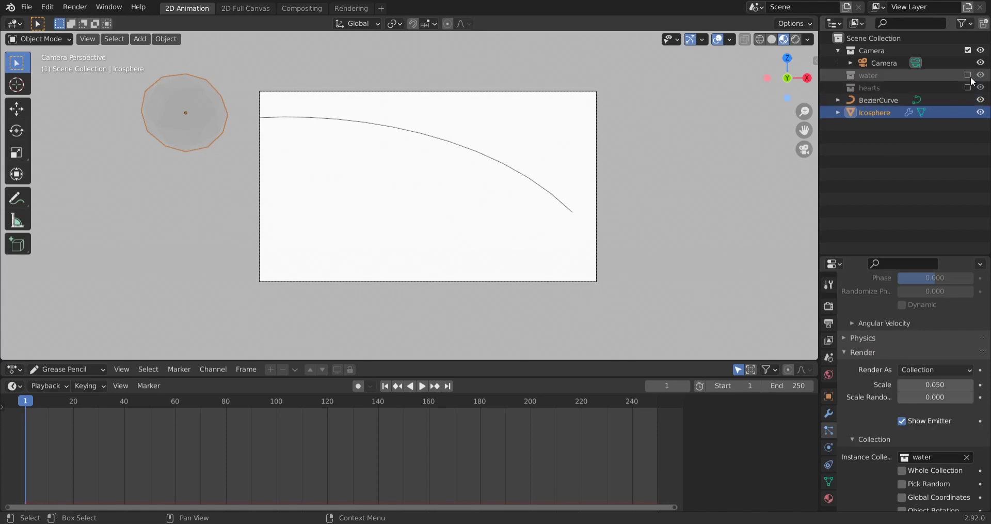
pyautogui.click(969, 75)
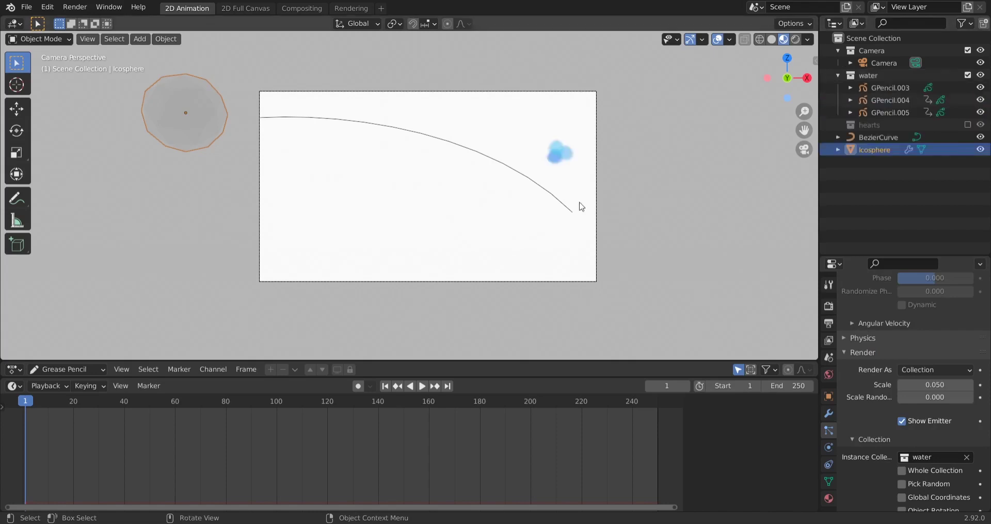
pyautogui.scroll(10, 575, 175)
pyautogui.scroll(-4, 326, 262)
pyautogui.scroll(3, 516, 235)
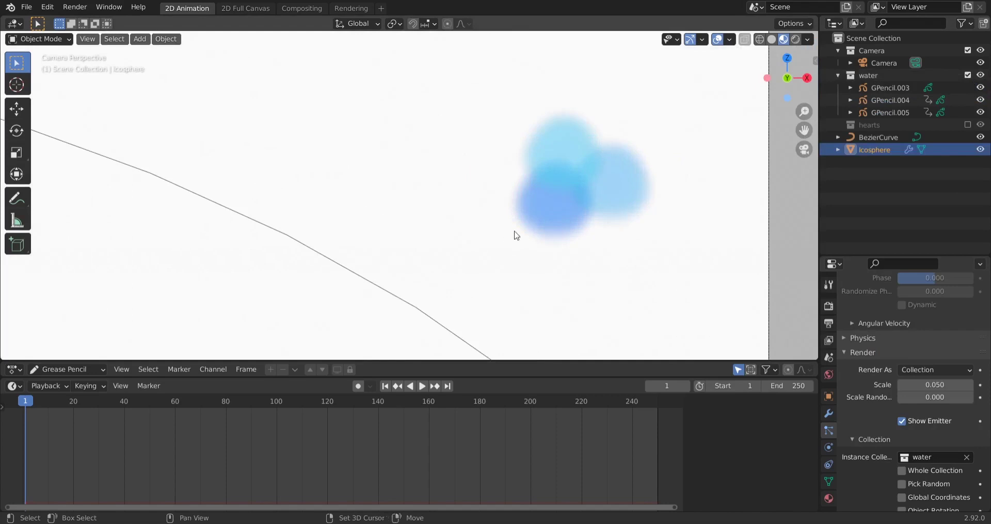
pyautogui.keyDown('shift'); pyautogui.moveTo(517, 235); pyautogui.dragTo(528, 219, button='middle'); pyautogui.keyUp('shift')
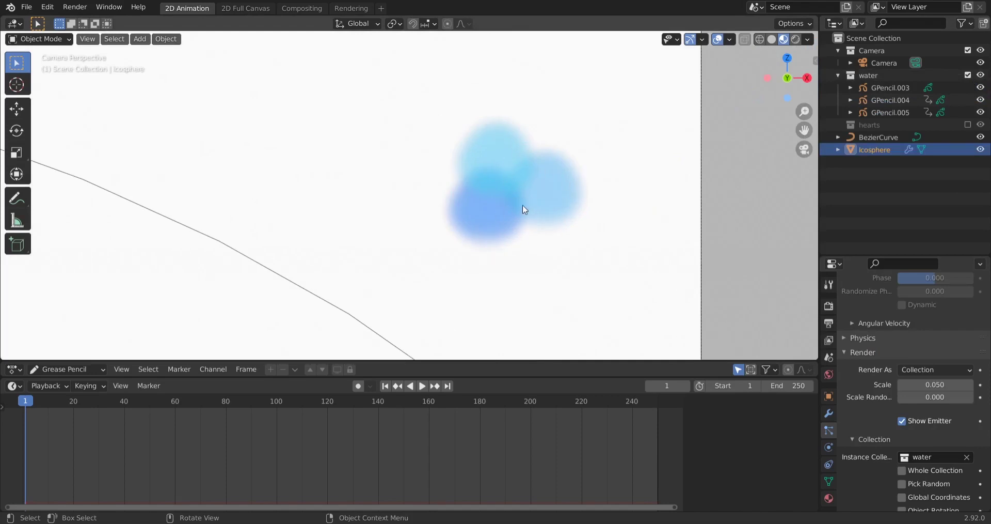
pyautogui.press('KP_1')
pyautogui.scroll(10, 909, 336)
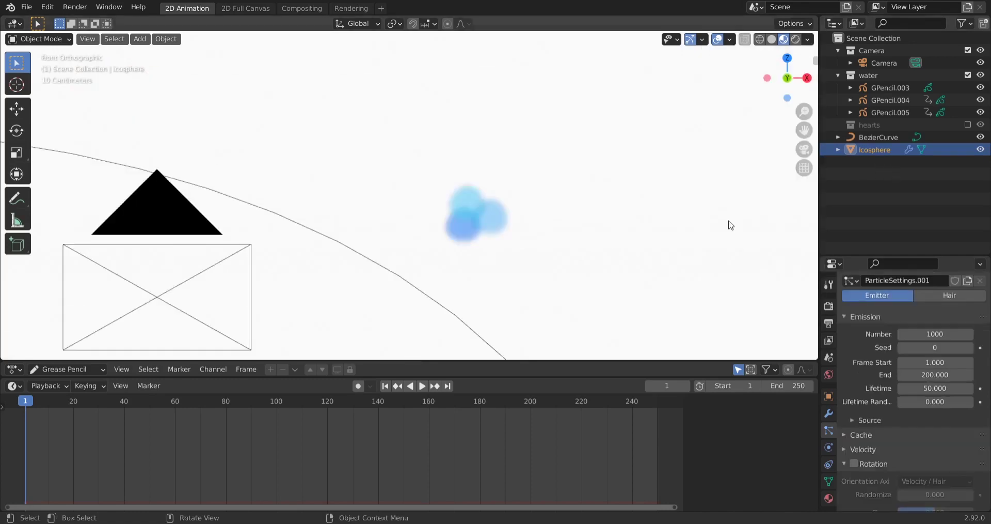
pyautogui.press('KP_0')
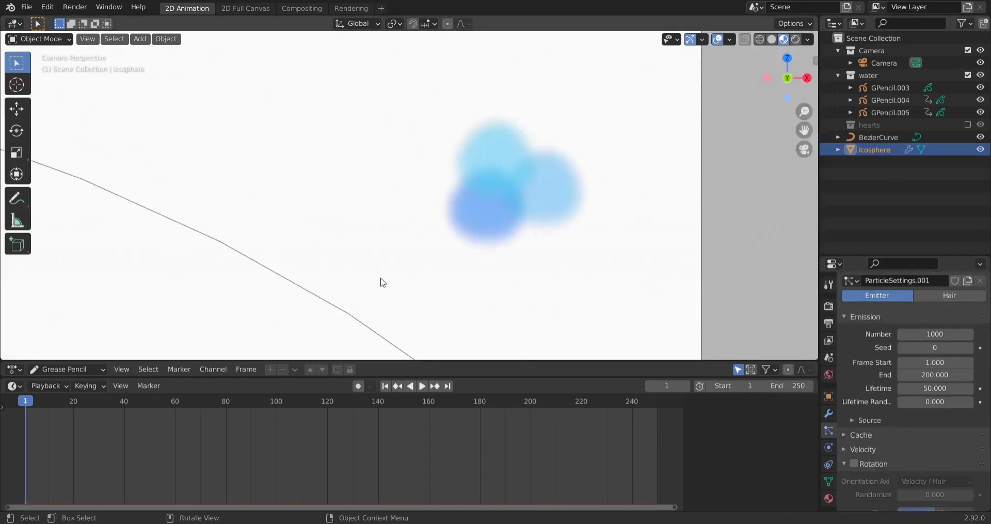
pyautogui.scroll(-5, 383, 282)
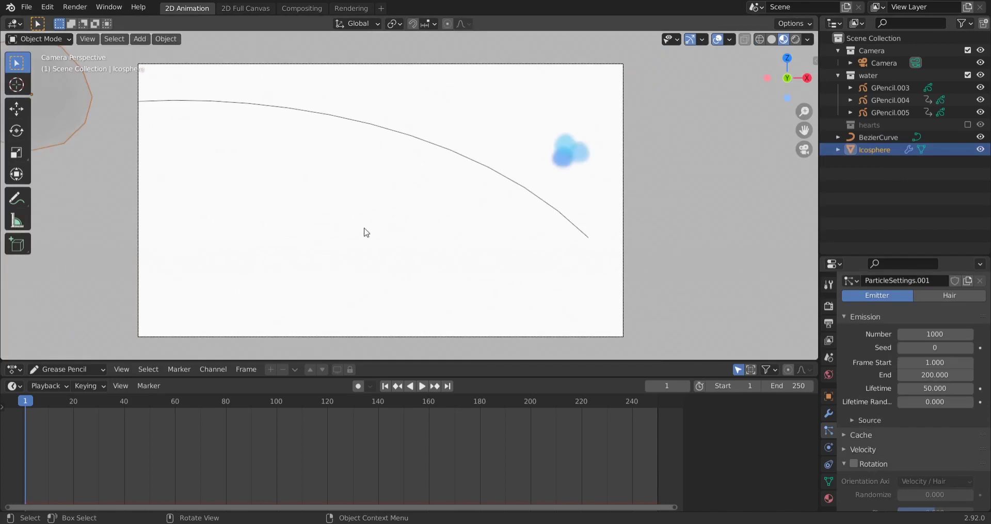
pyautogui.keyDown('shift'); pyautogui.moveTo(320, 236); pyautogui.dragTo(377, 216, button='middle'); pyautogui.keyUp('shift')
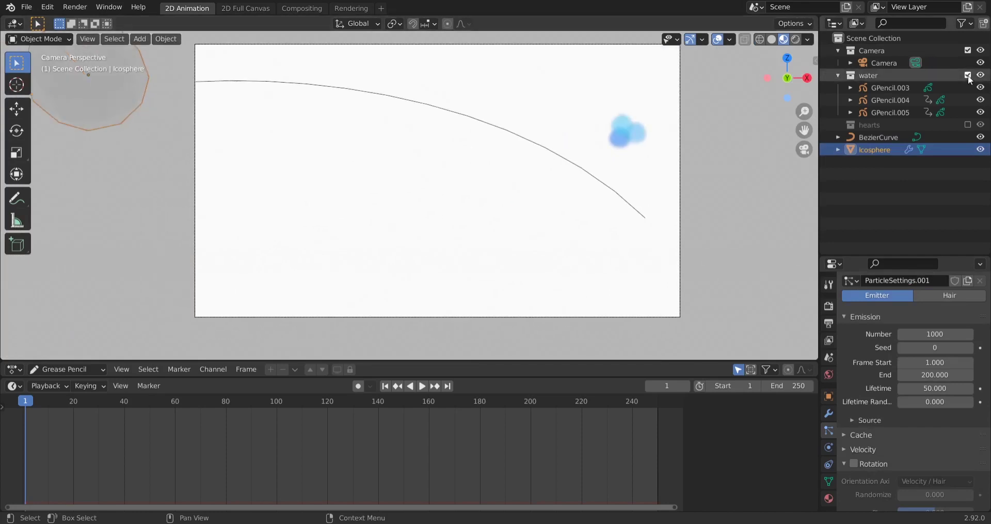
pyautogui.click(968, 75)
pyautogui.scroll(-1, 253, 232)
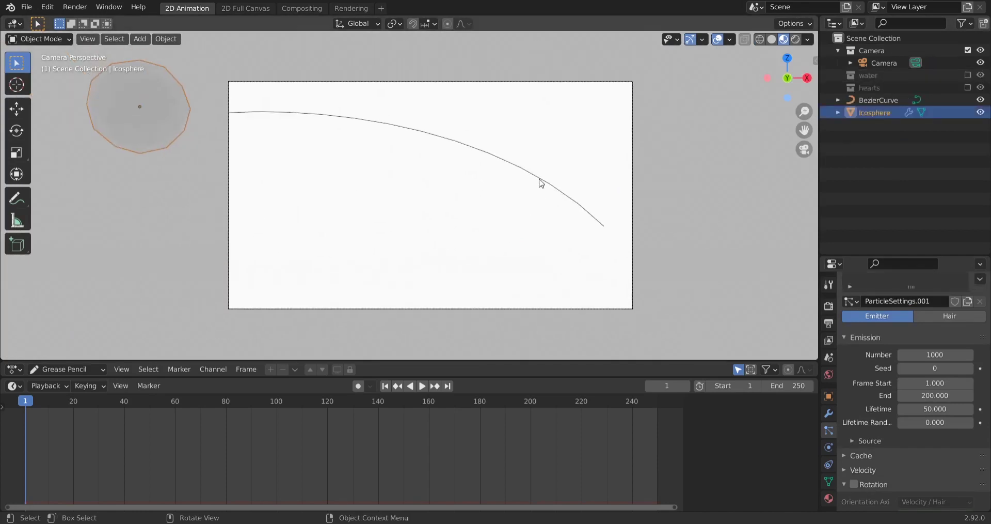
# Give the Bezier curve Force Field physics, then reselect the icosphere
pyautogui.click(541, 183)
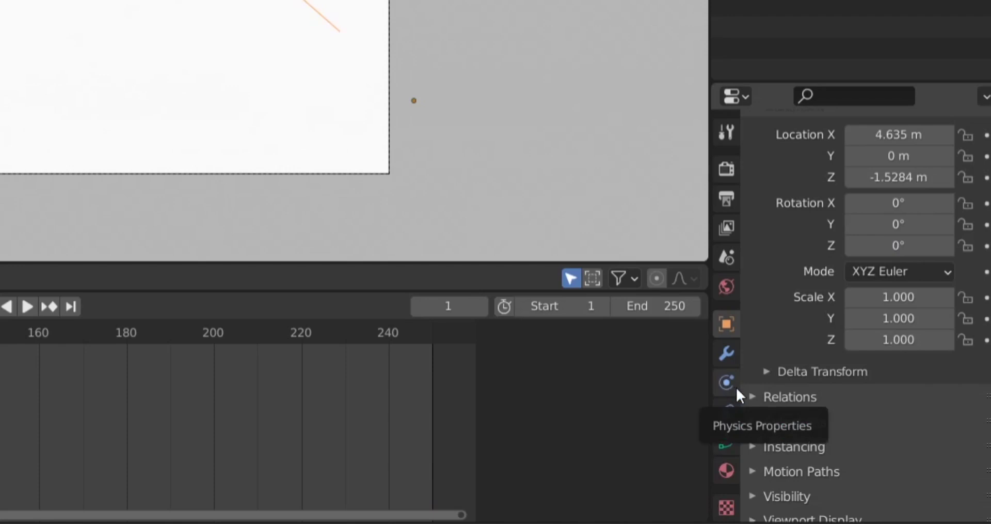
pyautogui.click(737, 388)
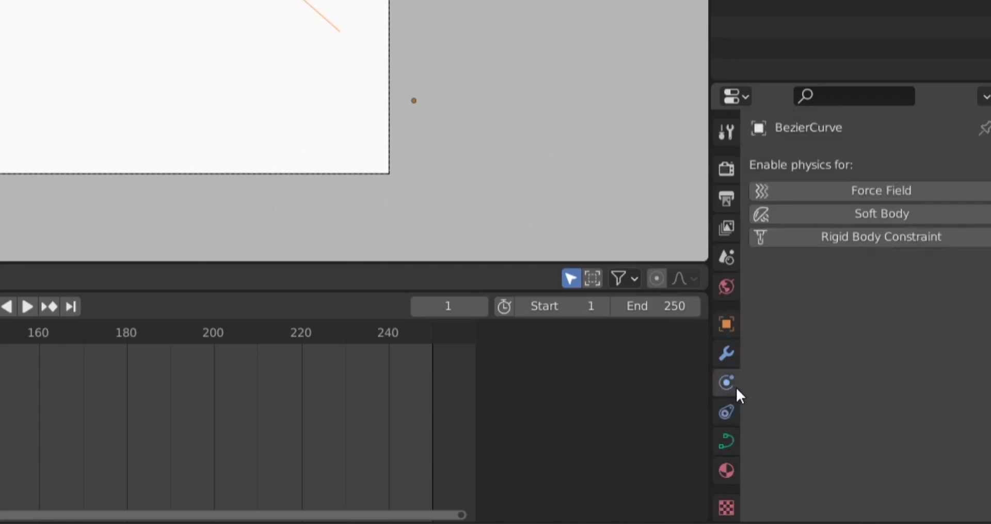
pyautogui.click(876, 190)
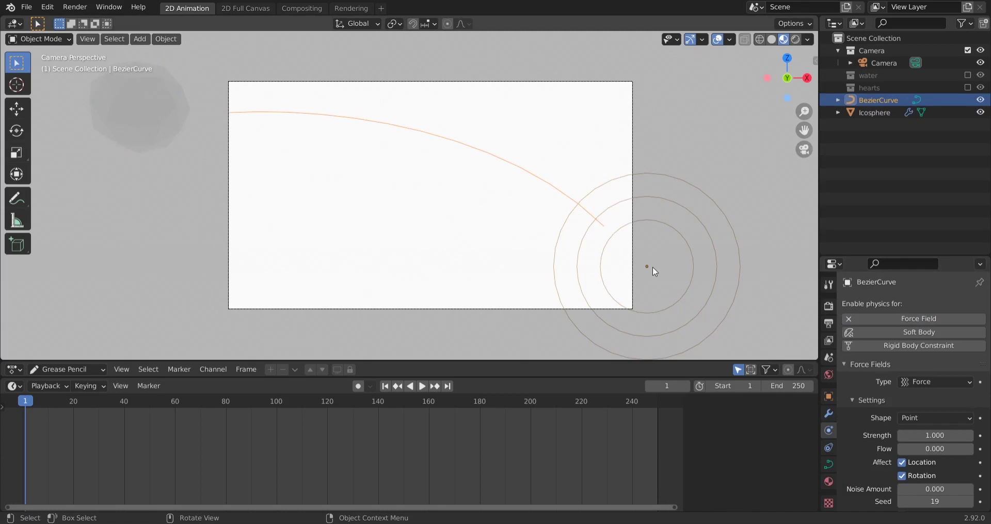
pyautogui.click(126, 104)
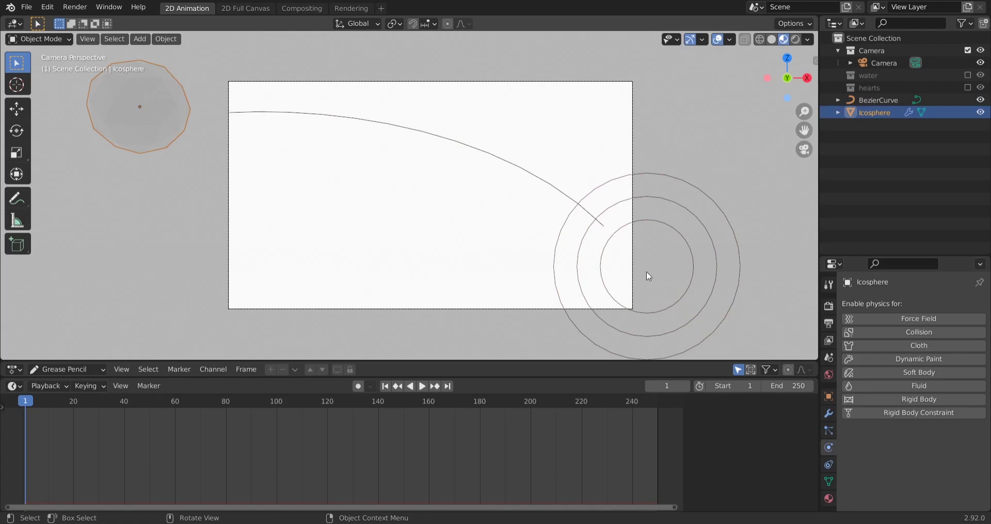
# Play the animation from the start and stop at frame 47 to inspect the spraying particles
pyautogui.press('space')
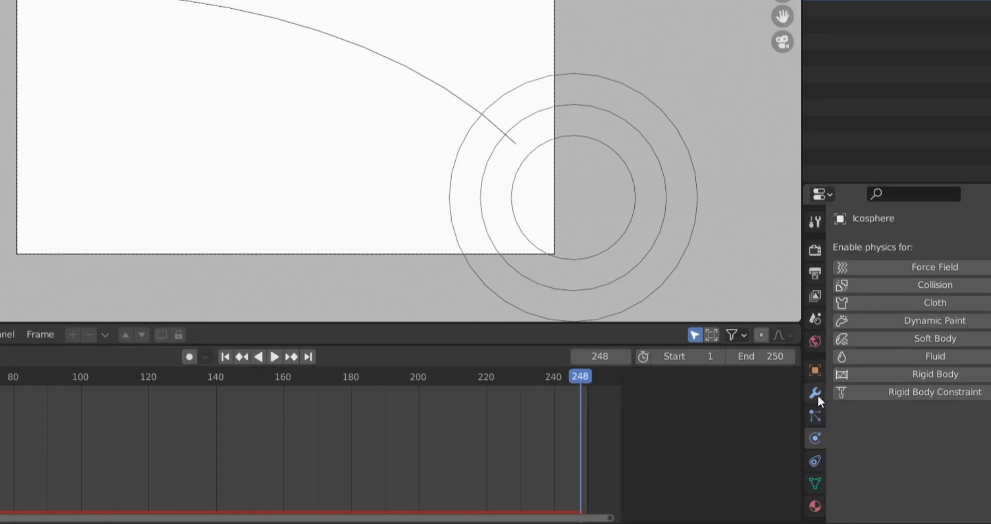
pyautogui.click(813, 318)
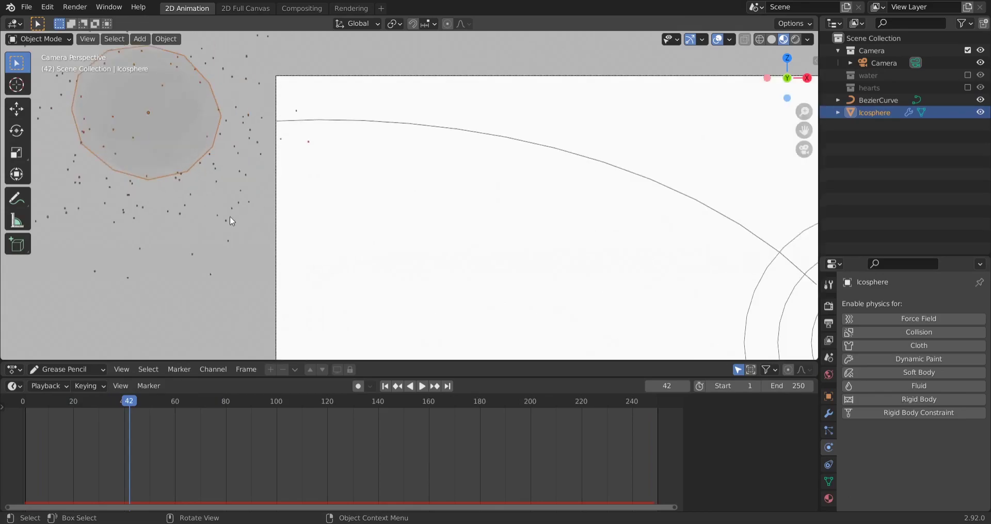
pyautogui.keyDown('shift'); pyautogui.moveTo(230, 216); pyautogui.dragTo(473, 306, button='middle'); pyautogui.keyUp('shift')
pyautogui.scroll(1, 383, 249)
pyautogui.press('space')
pyautogui.click(22, 405)
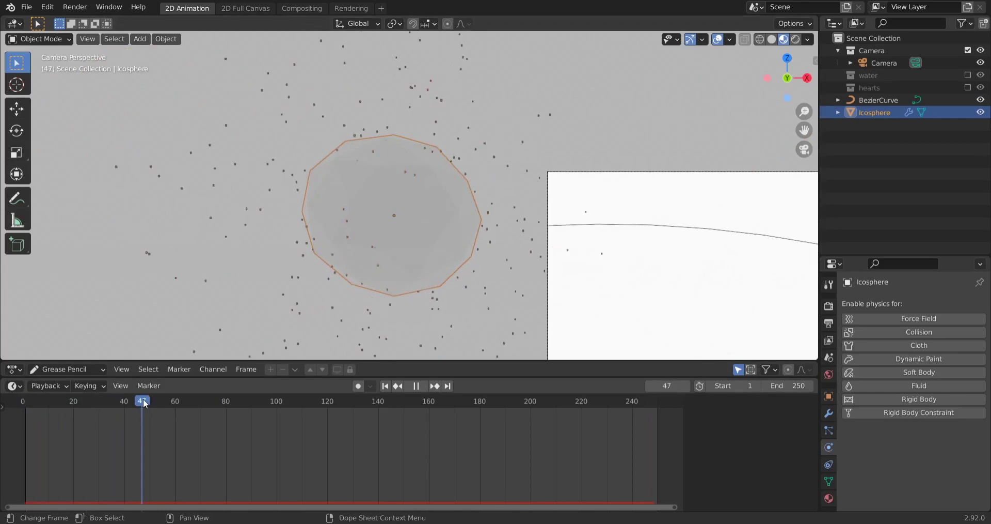
pyautogui.press('space')
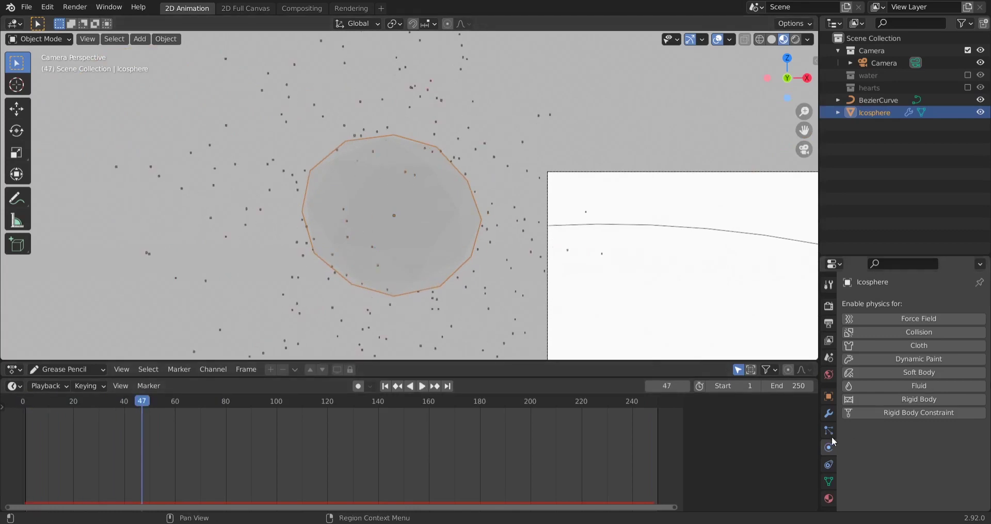
# Enable particle Rotation with the Orientation Axis set to Object Y
pyautogui.click(829, 429)
pyautogui.scroll(-15, 990, 316)
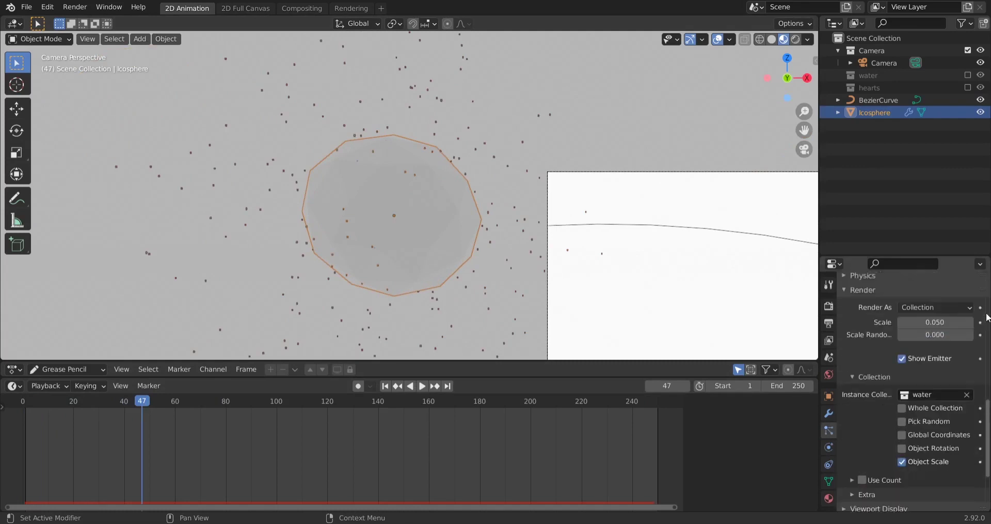
pyautogui.scroll(12, 989, 317)
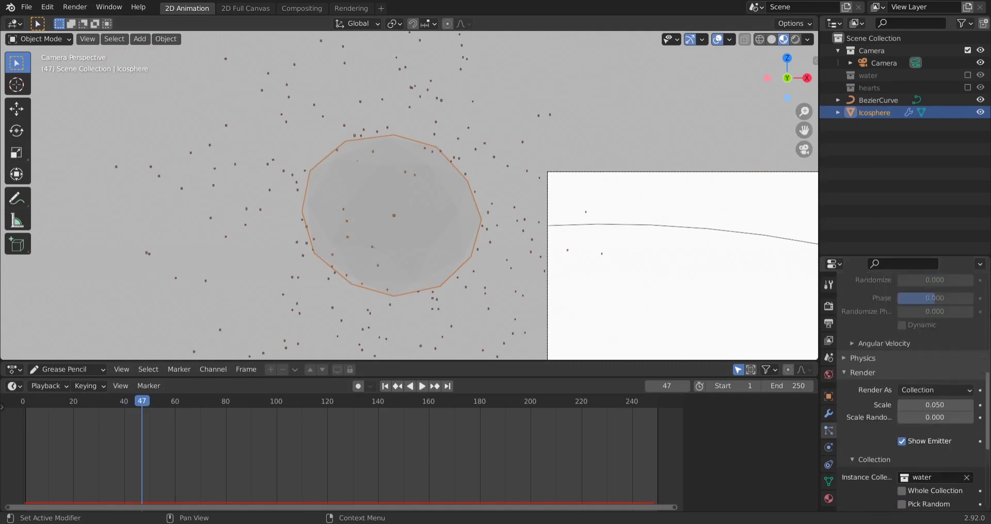
pyautogui.click(853, 373)
pyautogui.click(939, 391)
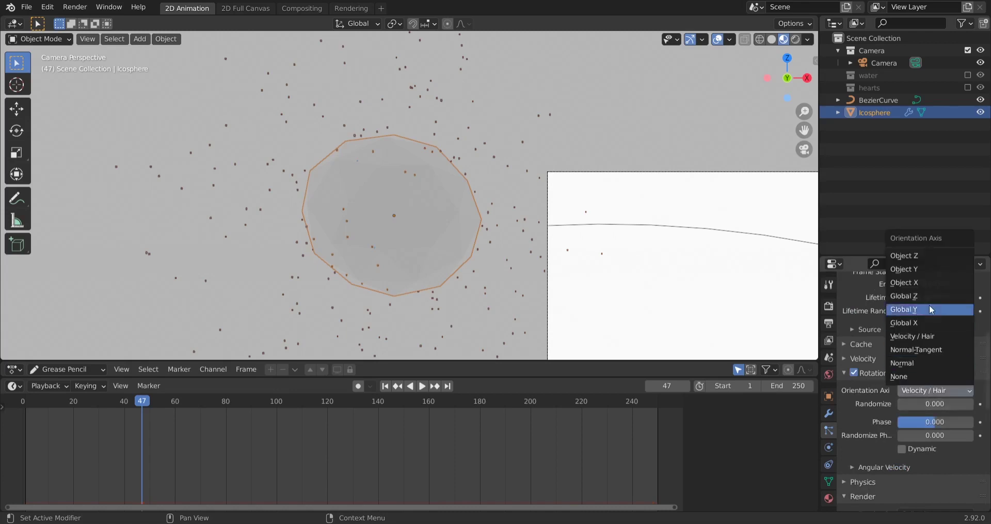
pyautogui.click(924, 269)
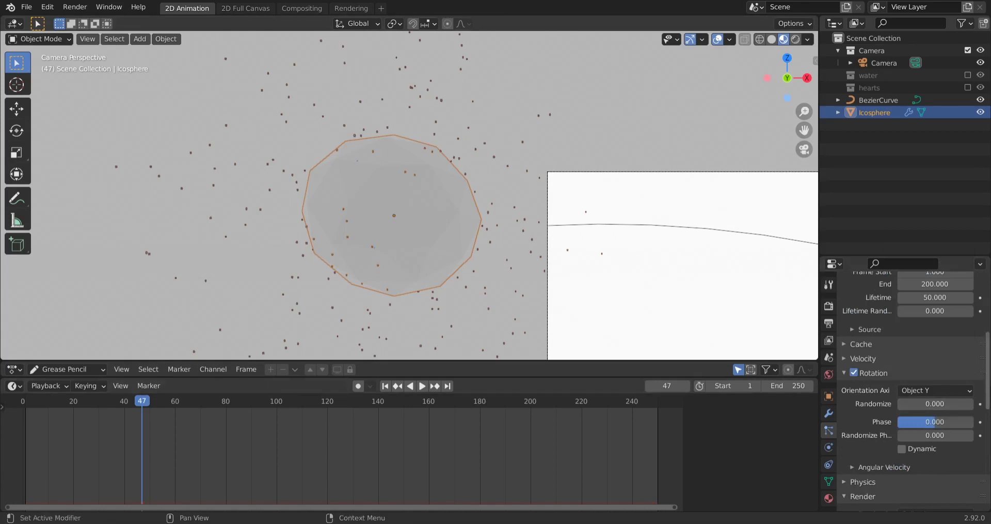
# Set particle Scale to 1.320 and Scale Randomness to 0.369, then replay to preview the droplets
pyautogui.scroll(8, 909, 393)
pyautogui.scroll(-12, 916, 416)
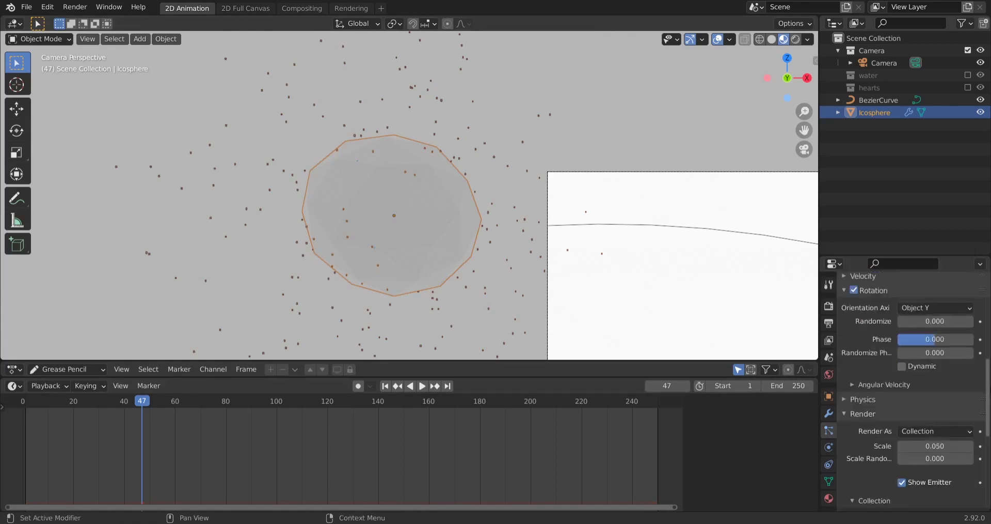
pyautogui.moveTo(924, 404); pyautogui.dragTo(950, 416)
pyautogui.moveTo(936, 405); pyautogui.dragTo(966, 404)
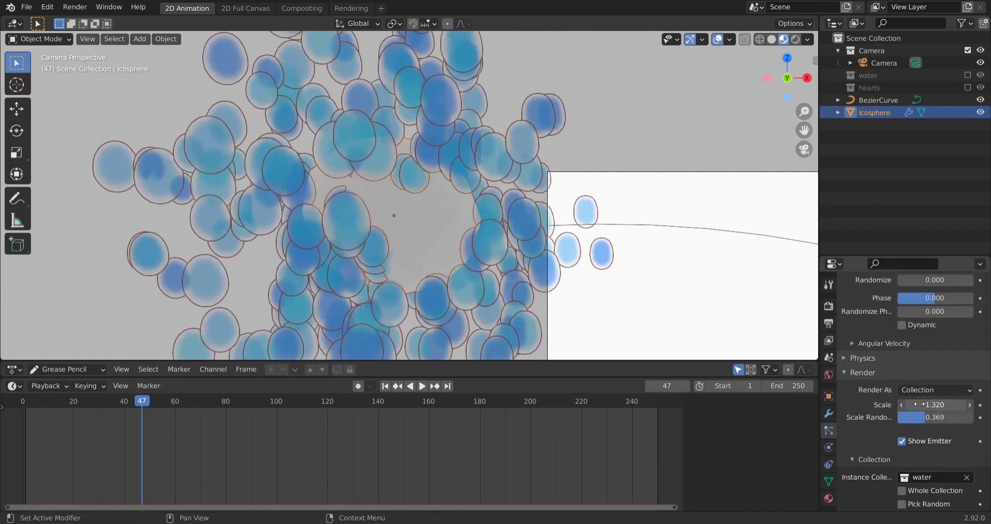
pyautogui.click(22, 404)
pyautogui.press('space')
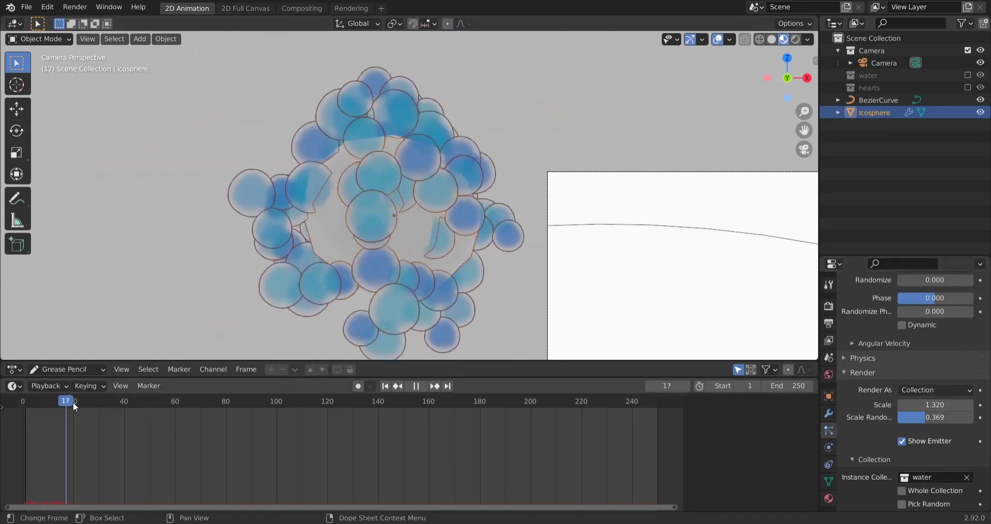
pyautogui.moveTo(81, 402)
pyautogui.mouseDown()
pyautogui.moveTo(192, 401)
pyautogui.moveTo(78, 411)
pyautogui.mouseUp()
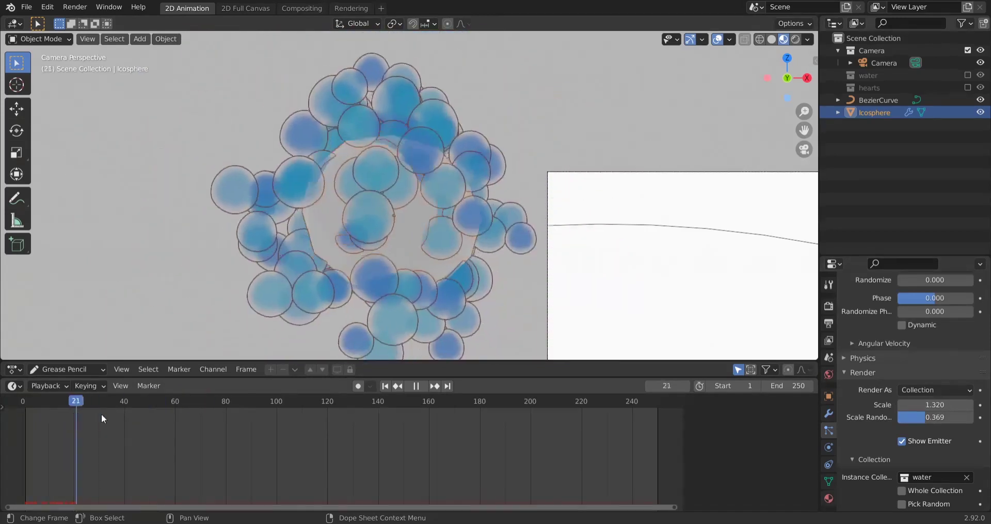
pyautogui.press('Escape')
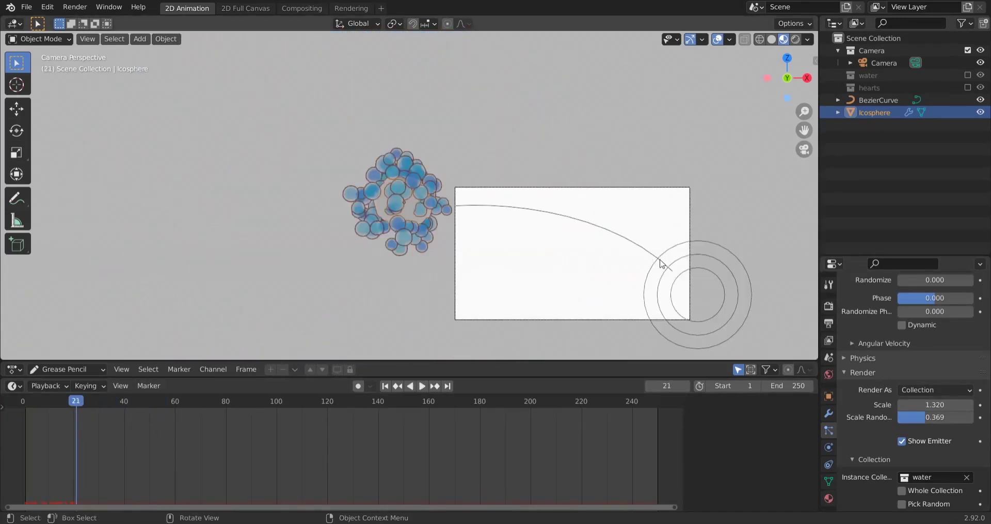
# Set the Bezier curve's force field shape to Curve and play the animation to frame 78
pyautogui.click(662, 264)
pyautogui.scroll(3, 909, 392)
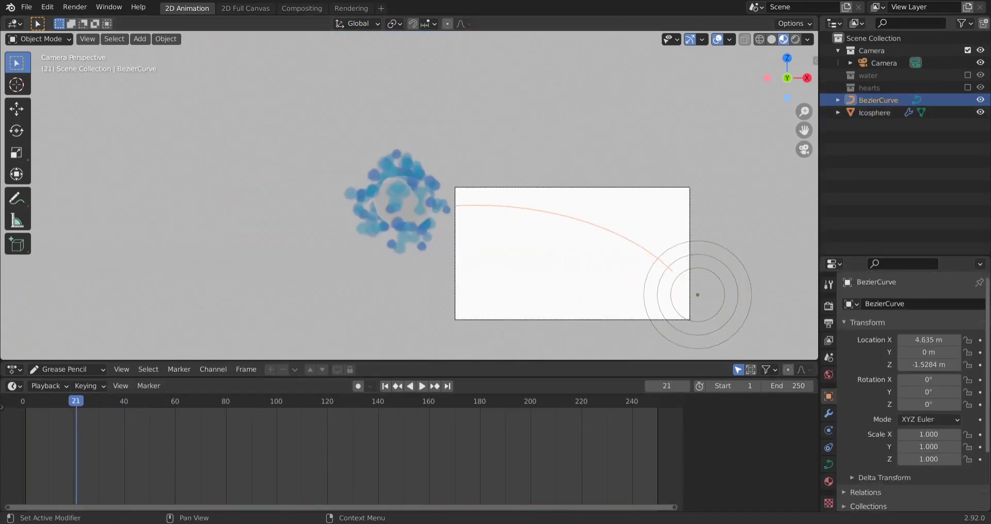
pyautogui.scroll(-3, 847, 438)
pyautogui.click(830, 430)
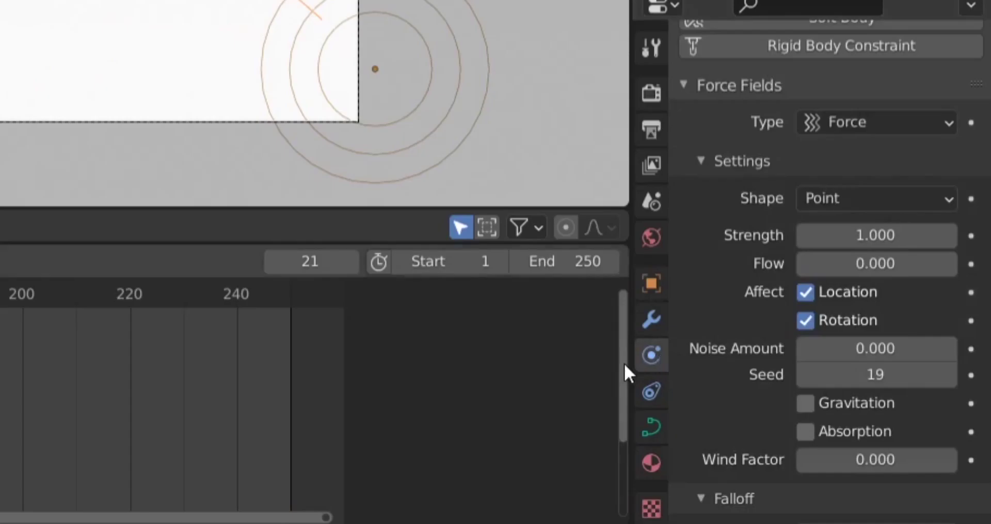
pyautogui.hotkey('shift', 'Left')
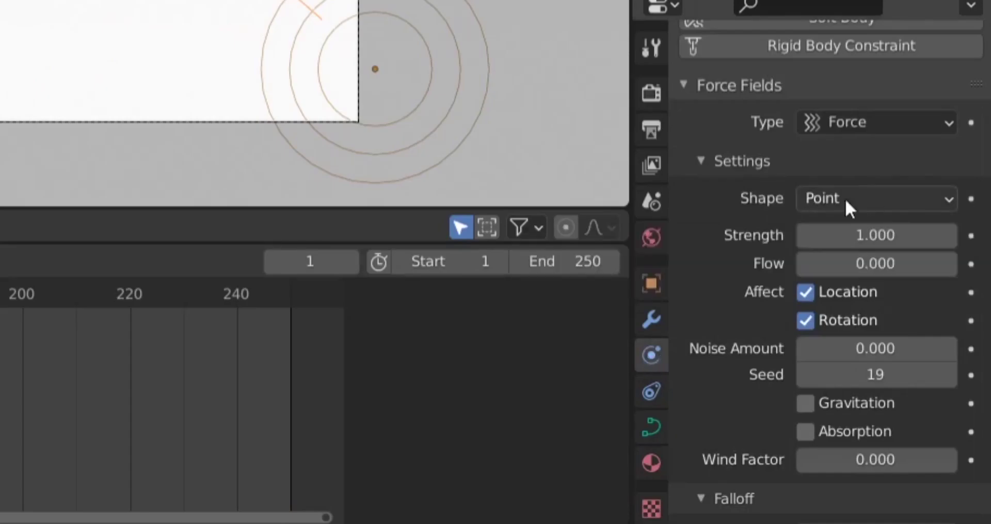
pyautogui.click(856, 199)
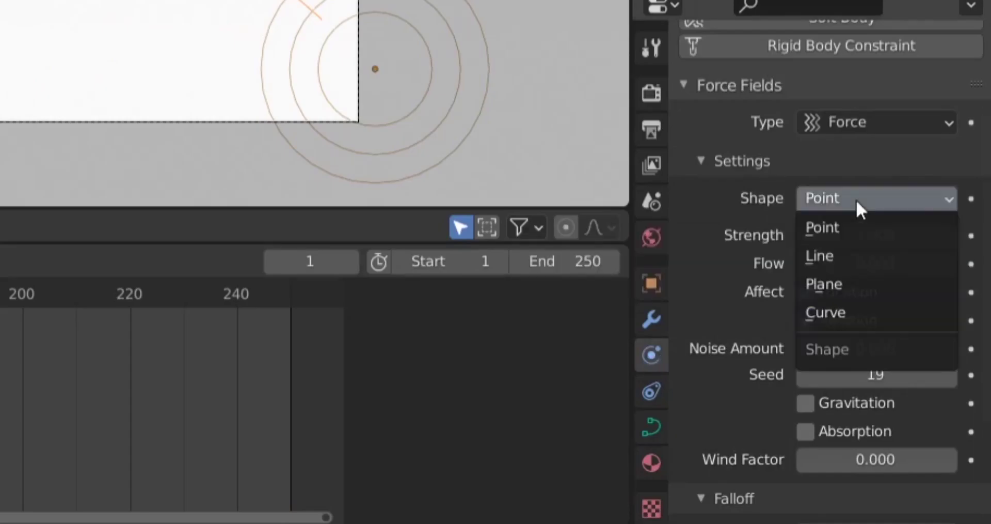
pyautogui.click(844, 318)
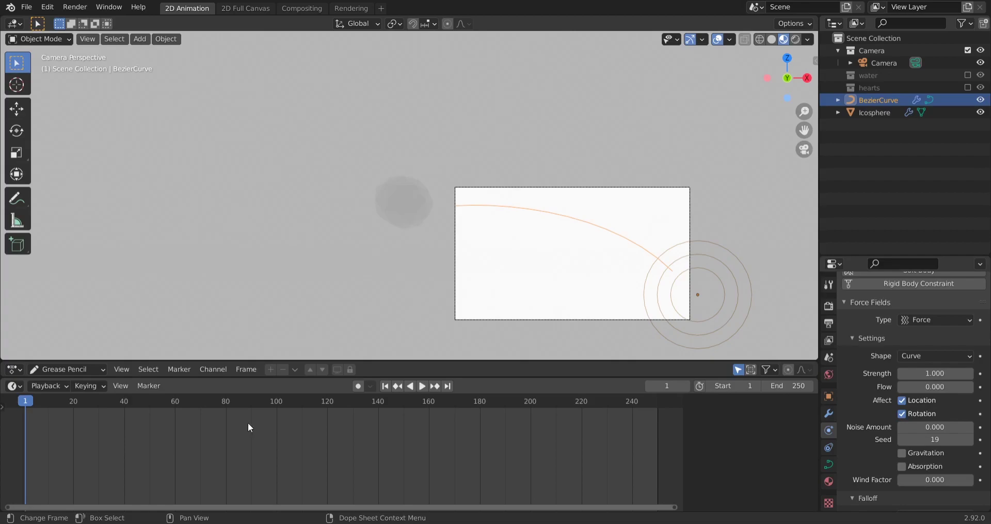
pyautogui.press('space')
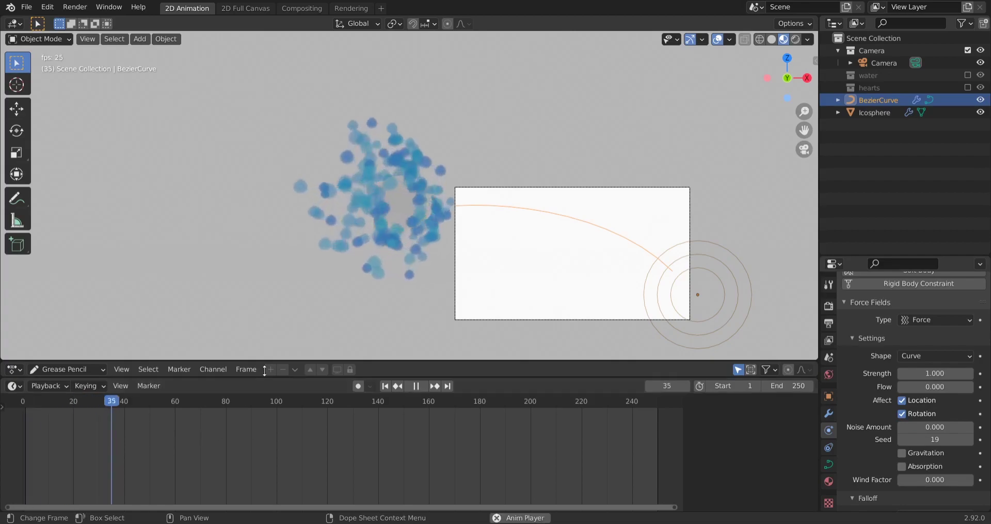
pyautogui.press('space')
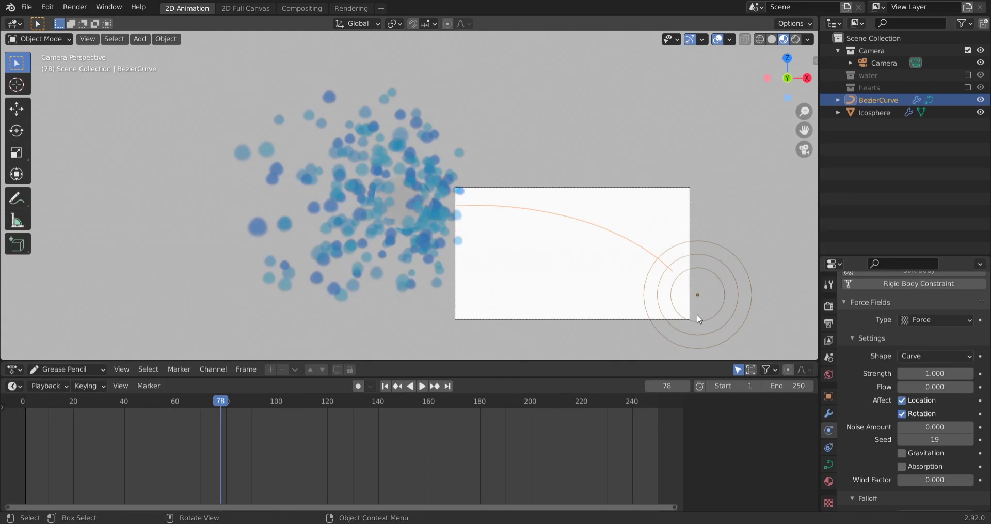
# Set the force field Strength to -2 and play from the first frame
pyautogui.click(935, 373)
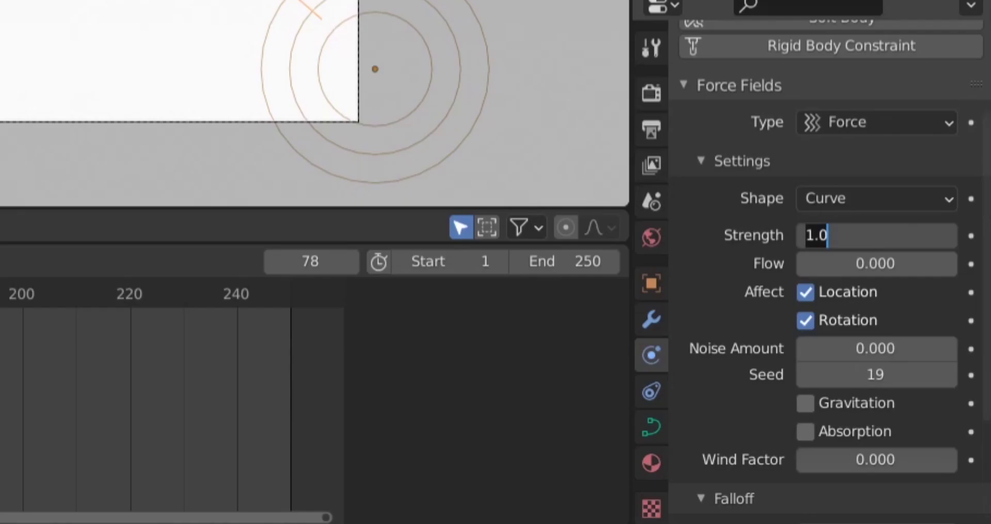
pyautogui.write('-')
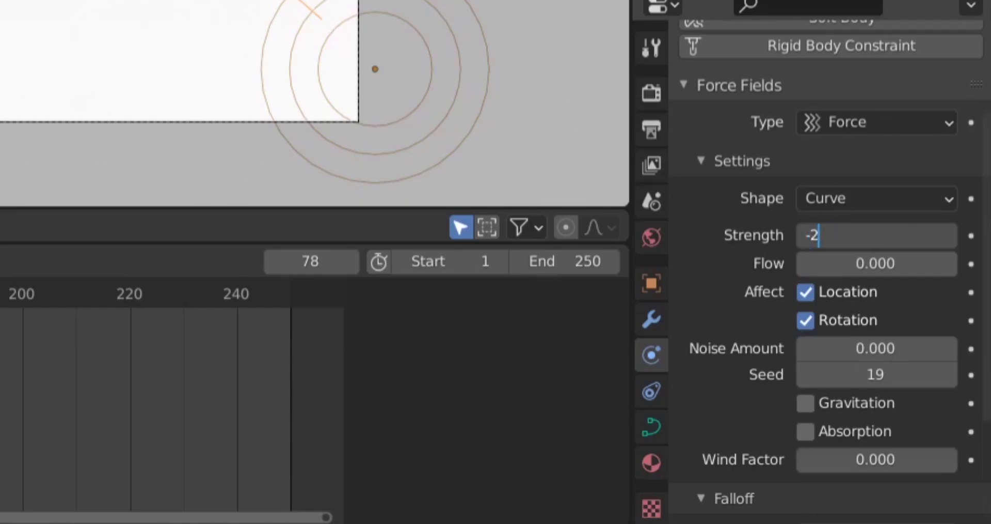
pyautogui.write('2')
pyautogui.press('Return')
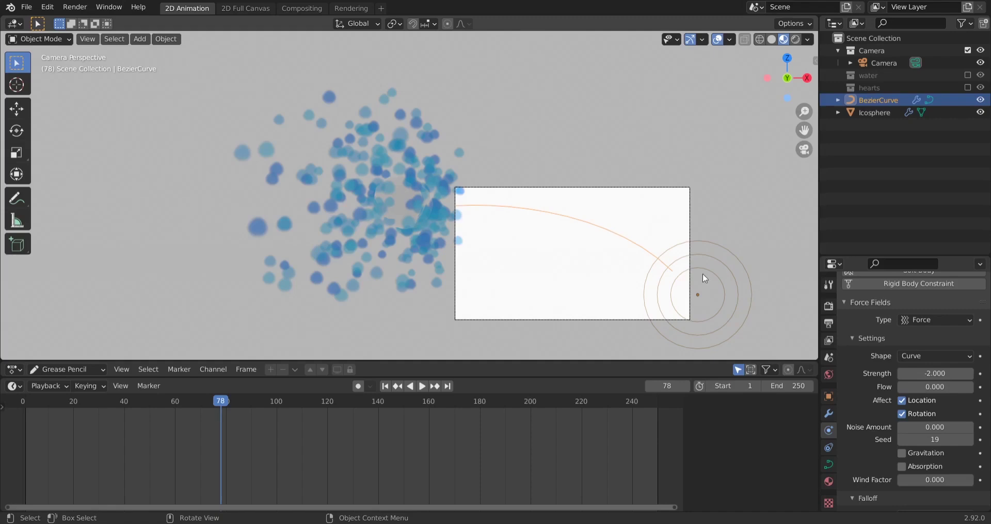
pyautogui.moveTo(30, 401); pyautogui.dragTo(27, 402)
pyautogui.press('space')
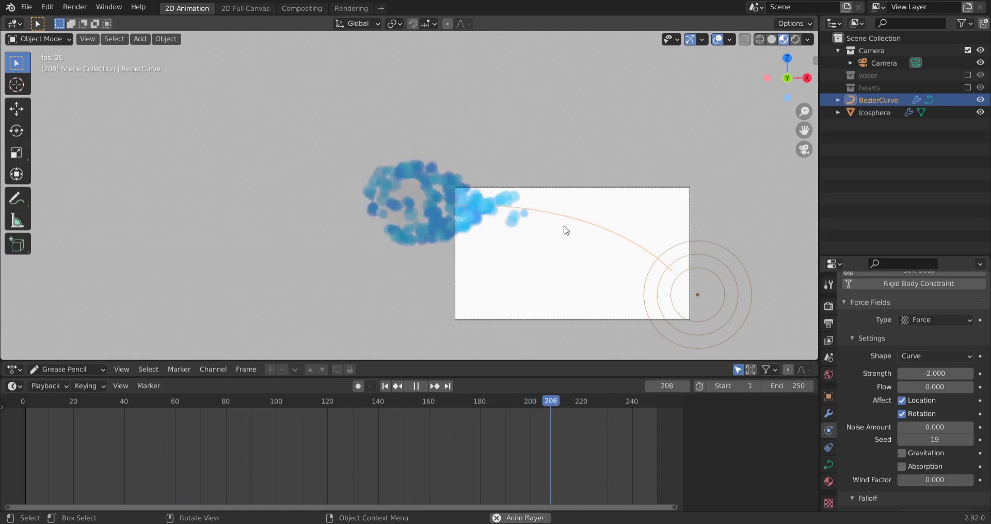
# Select the Icosphere and set its particle Lifetime to 200 frames
pyautogui.click(417, 215)
pyautogui.press('space')
pyautogui.moveTo(21, 402); pyautogui.dragTo(61, 401)
pyautogui.click(829, 430)
pyautogui.scroll(-3, 919, 403)
pyautogui.click(945, 398)
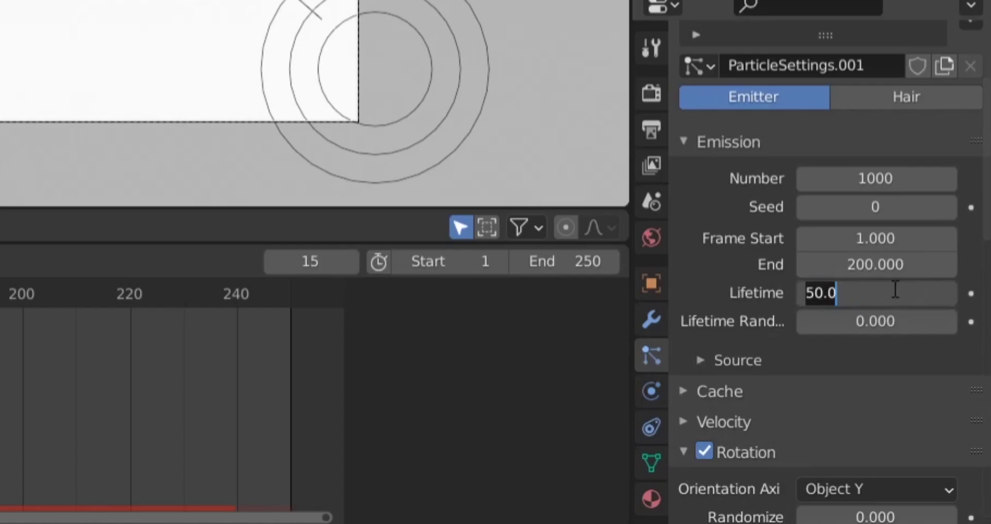
pyautogui.write('200')
pyautogui.press('Return')
# Replay the animation from frame 1 to preview the droplet stream, then select the BezierCurve
pyautogui.click(41, 402)
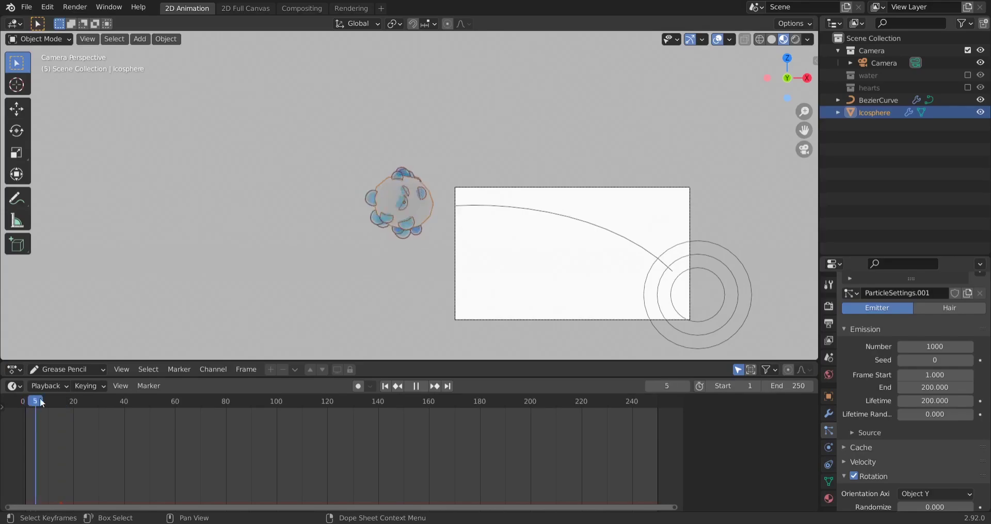
pyautogui.click(26, 400)
pyautogui.press('space')
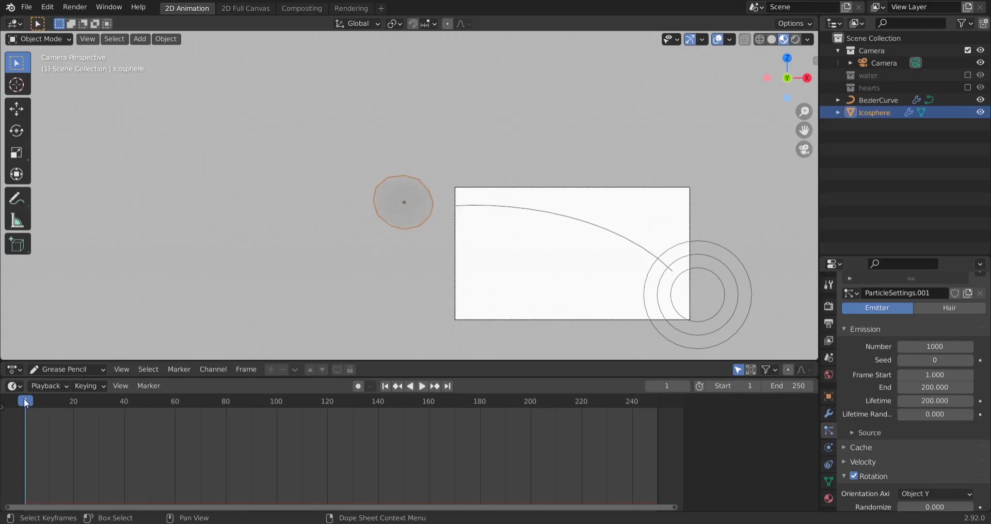
pyautogui.press('space')
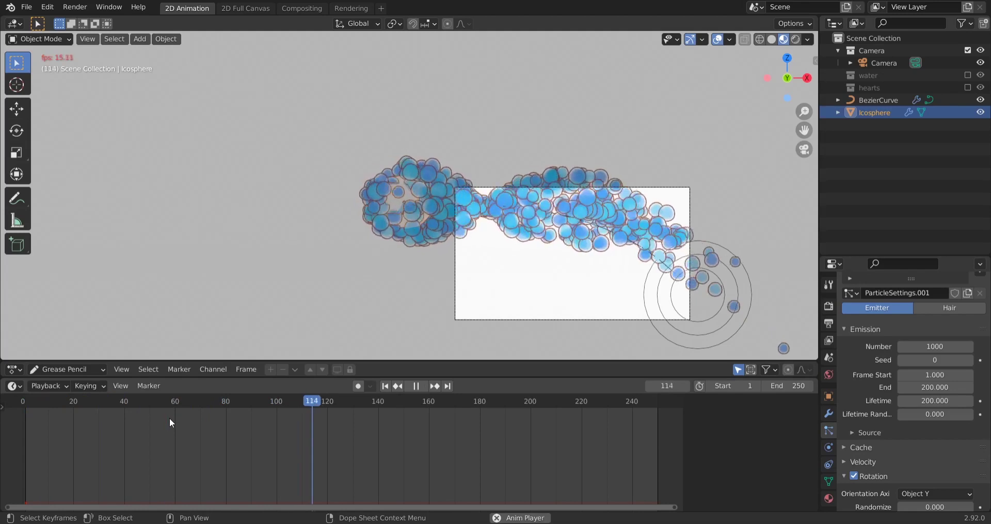
pyautogui.moveTo(279, 401); pyautogui.dragTo(355, 404)
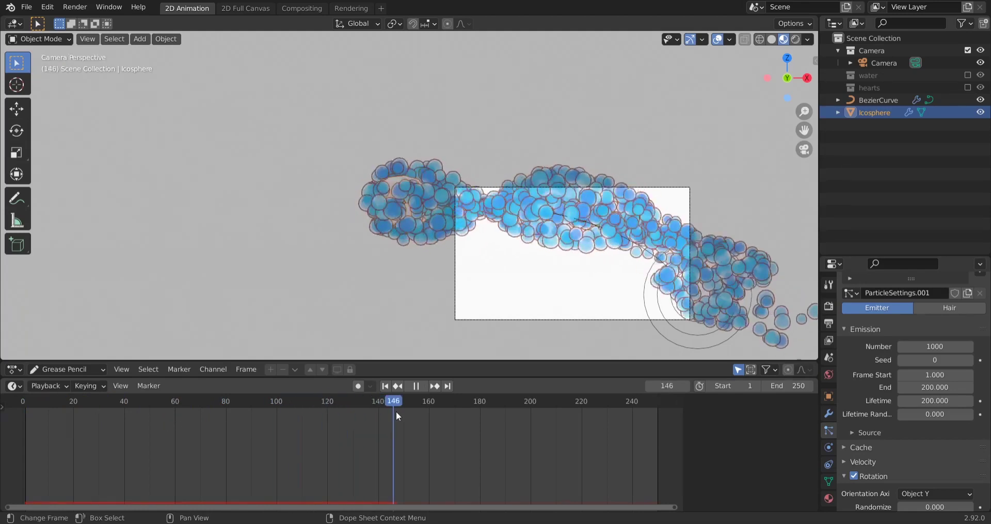
pyautogui.click(32, 401)
pyautogui.press('space')
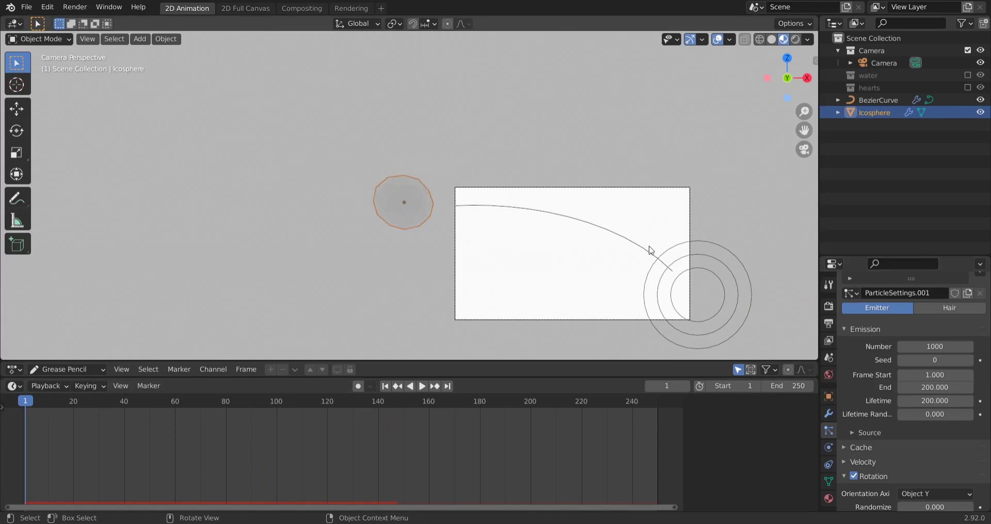
pyautogui.click(650, 250)
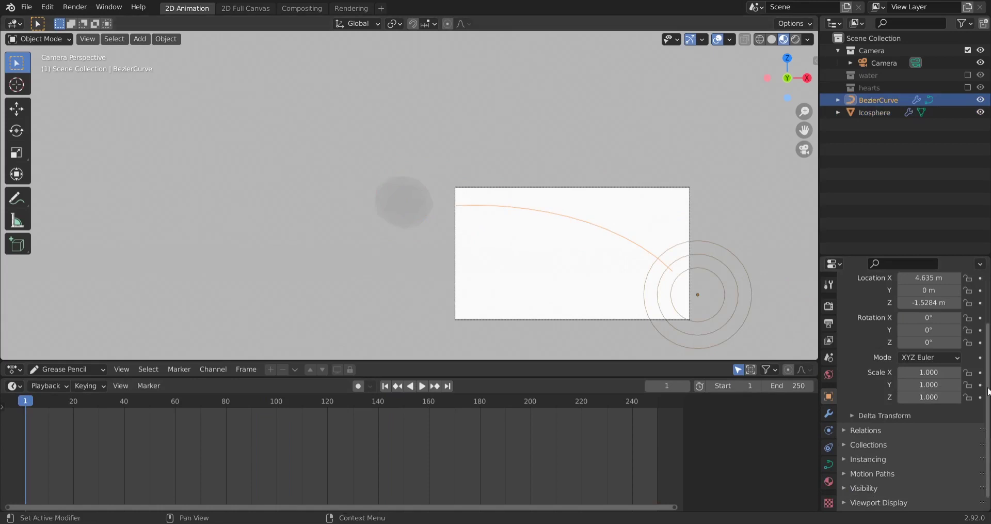
# Set the curve force field's Flow to 1 and play the animation
pyautogui.click(828, 430)
pyautogui.scroll(-2, 955, 379)
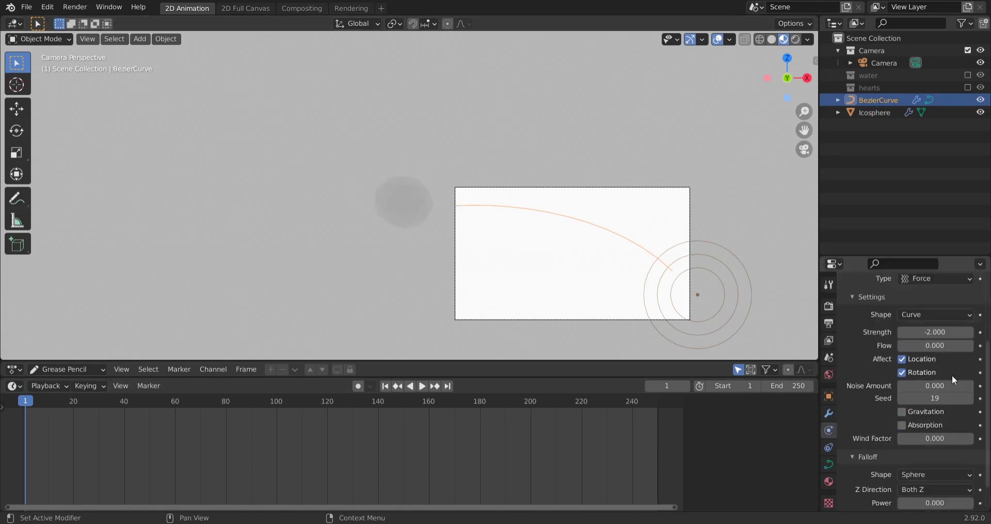
pyautogui.click(943, 346)
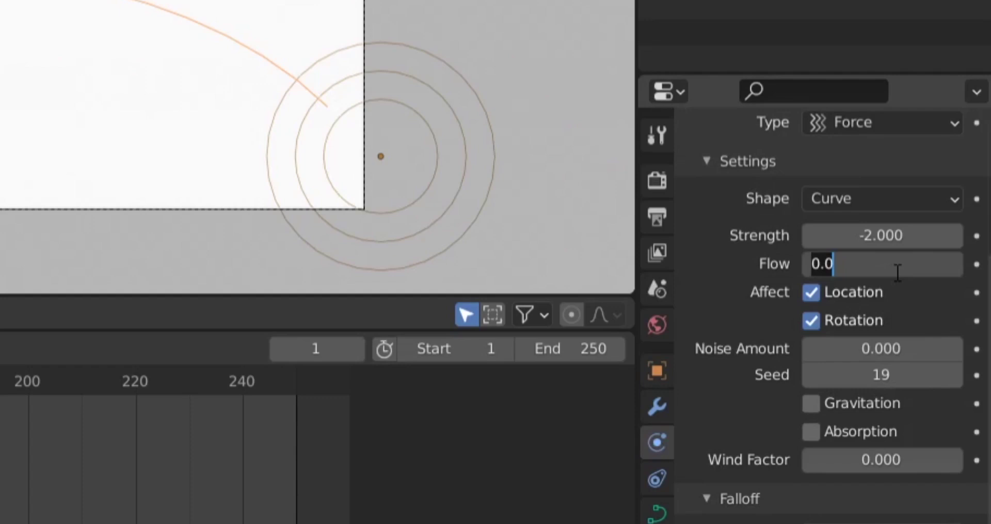
pyautogui.write('1')
pyautogui.press('Return')
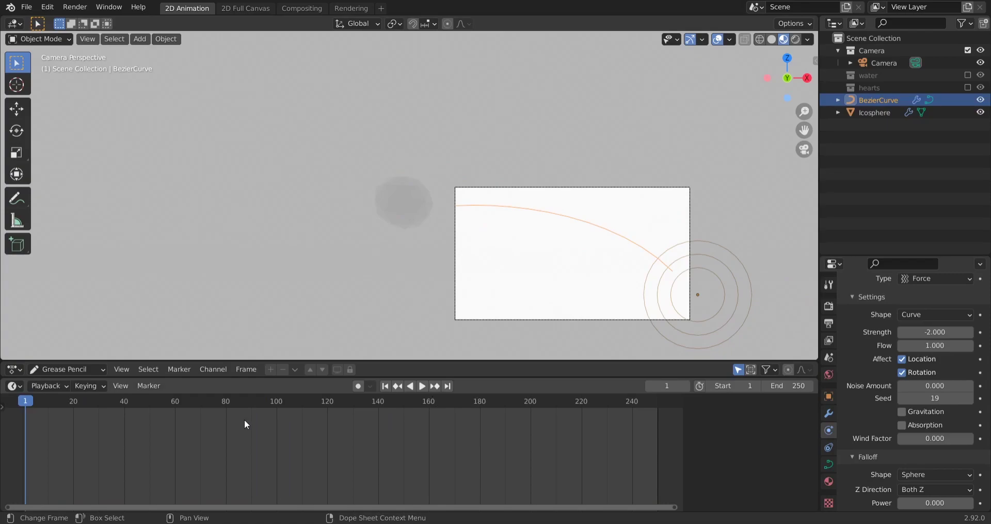
pyautogui.press('space')
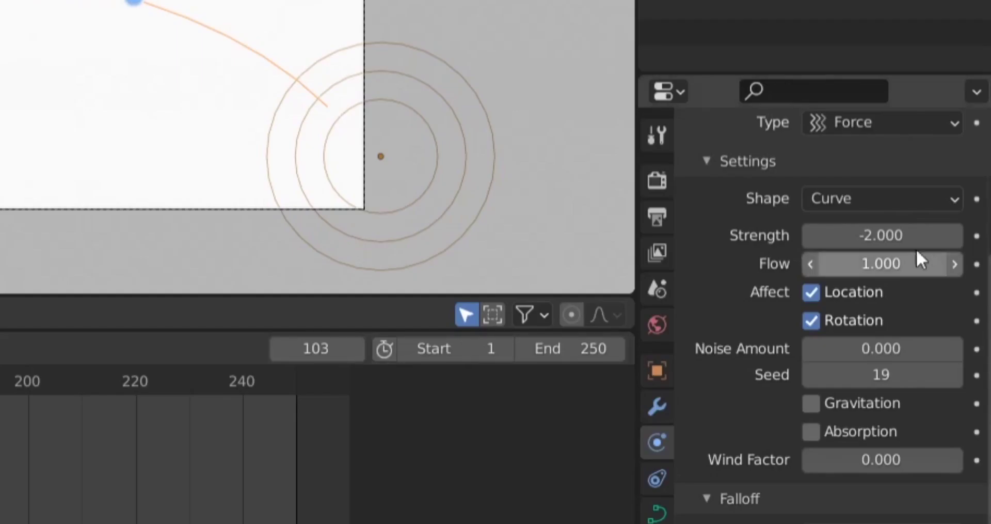
# Change the force field Strength to -5 and replay from the first frame
pyautogui.click(906, 235)
pyautogui.write('-5')
pyautogui.press('Return')
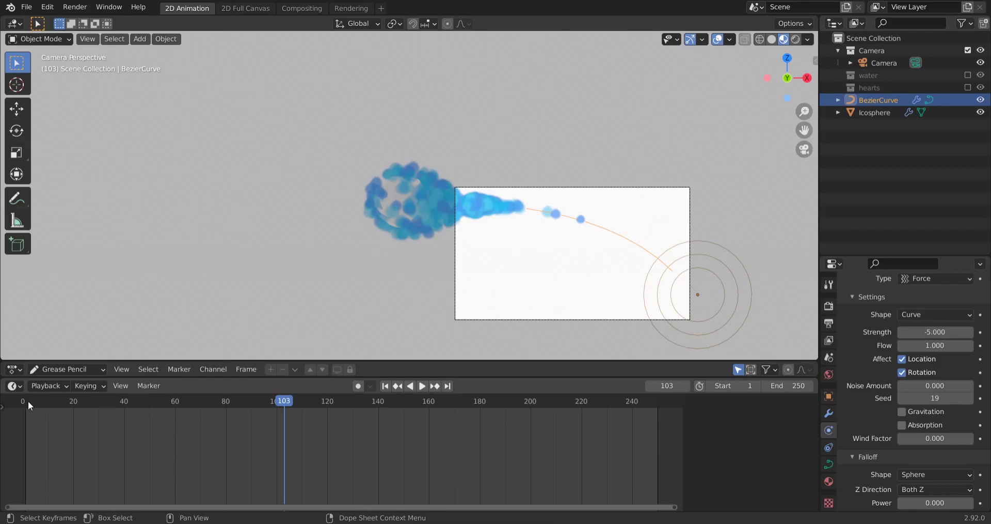
pyautogui.click(28, 400)
pyautogui.press('space')
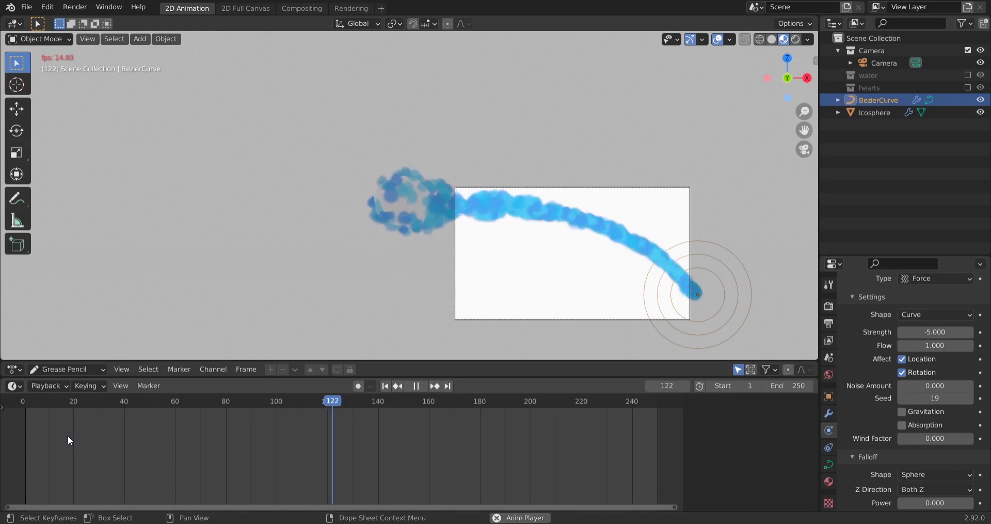
pyautogui.press('space')
# Lower Flow to 0.5, replay, and scrub to around frame 95 to inspect the stream
pyautogui.click(952, 344)
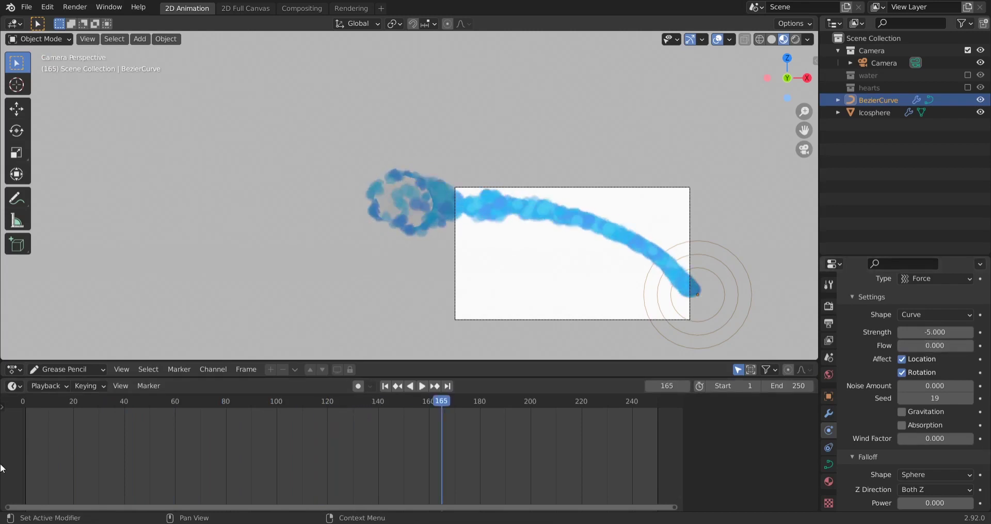
pyautogui.click(26, 402)
pyautogui.press('space')
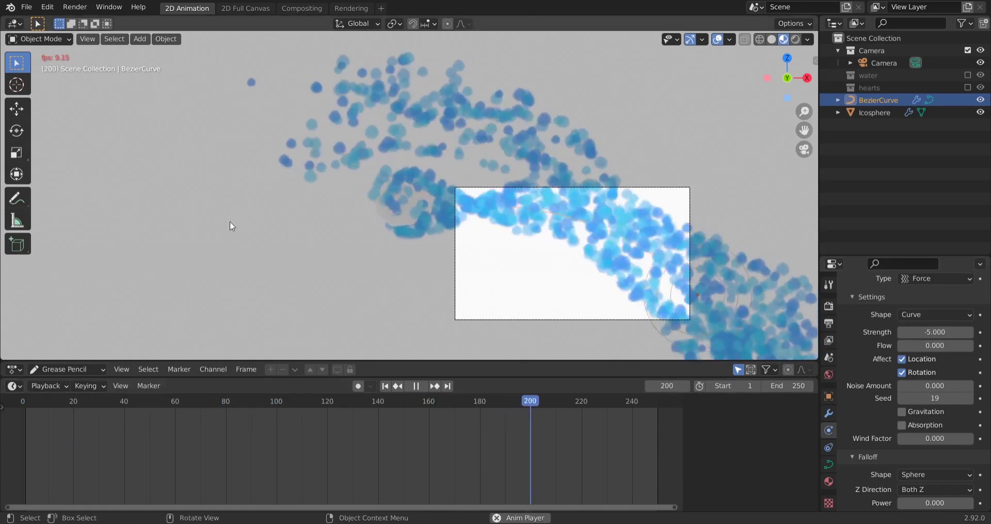
pyautogui.click(942, 344)
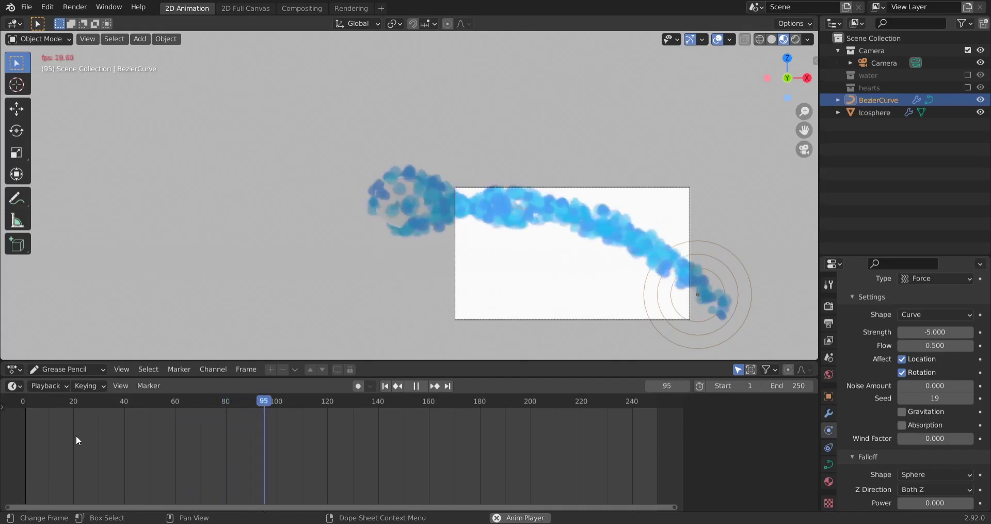
pyautogui.press('space')
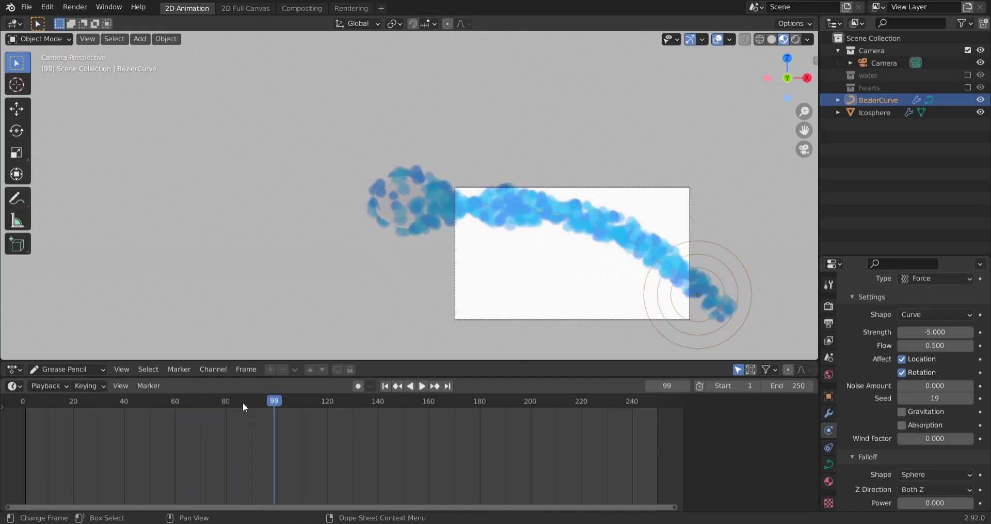
pyautogui.moveTo(225, 402); pyautogui.dragTo(258, 402)
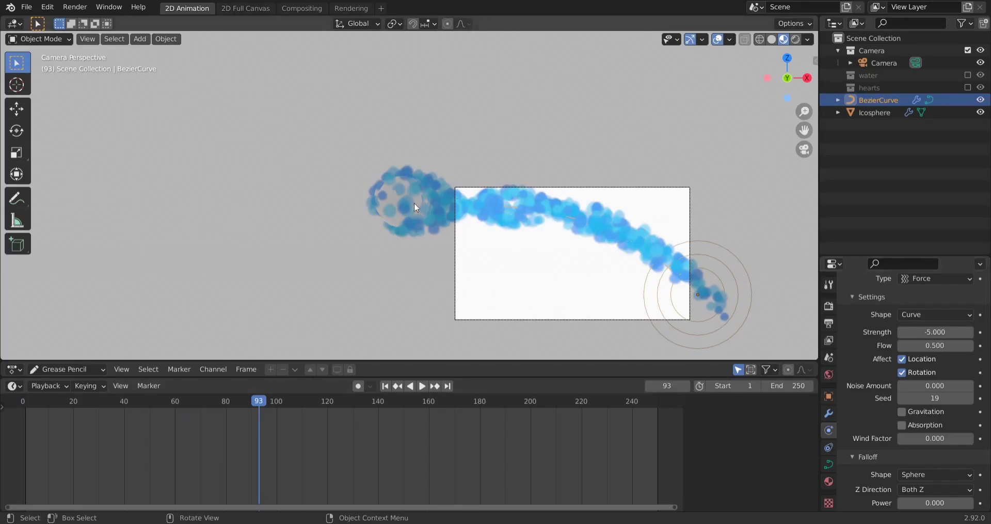
# Set the Icosphere's particle Lifetime to 93 and replay from frame 1
pyautogui.click(414, 204)
pyautogui.click(829, 430)
pyautogui.doubleClick(937, 462)
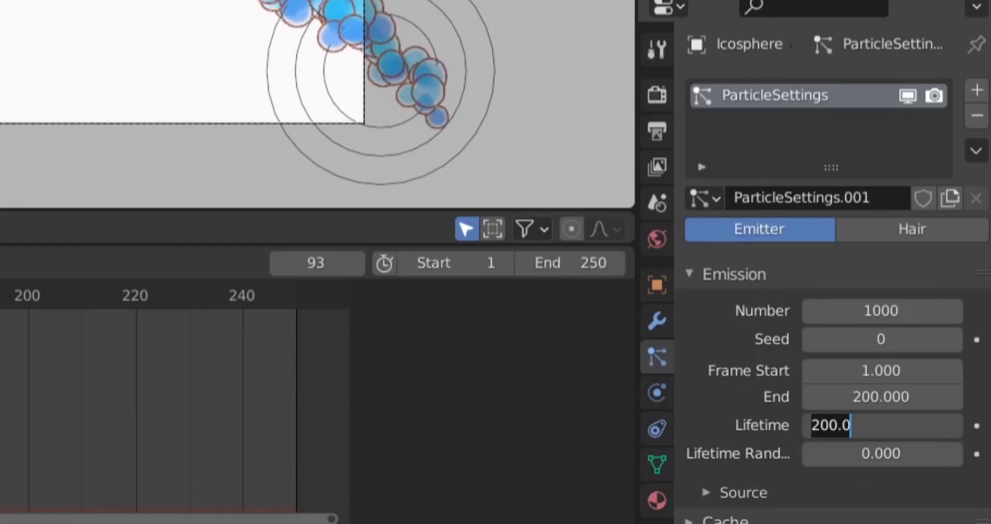
pyautogui.write('93')
pyautogui.press('Return')
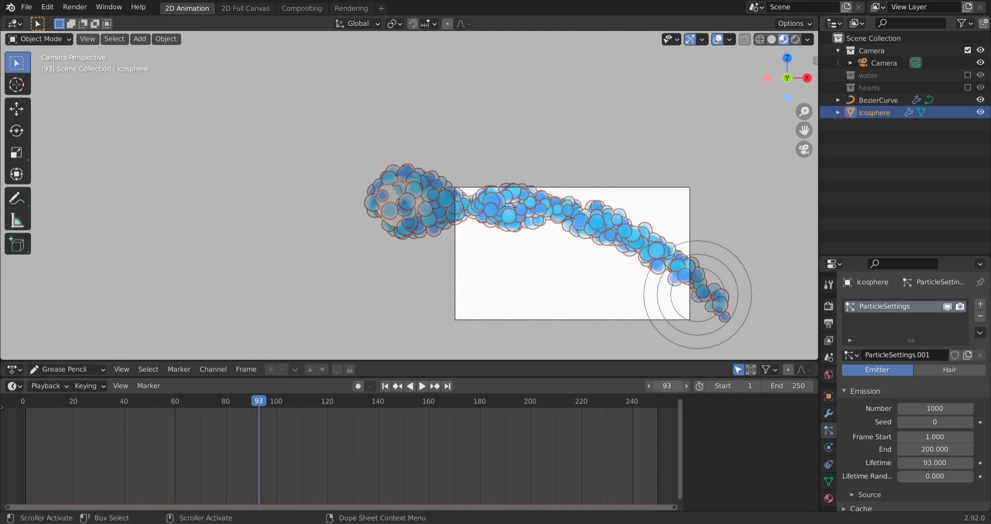
pyautogui.write('1')
pyautogui.press('Return')
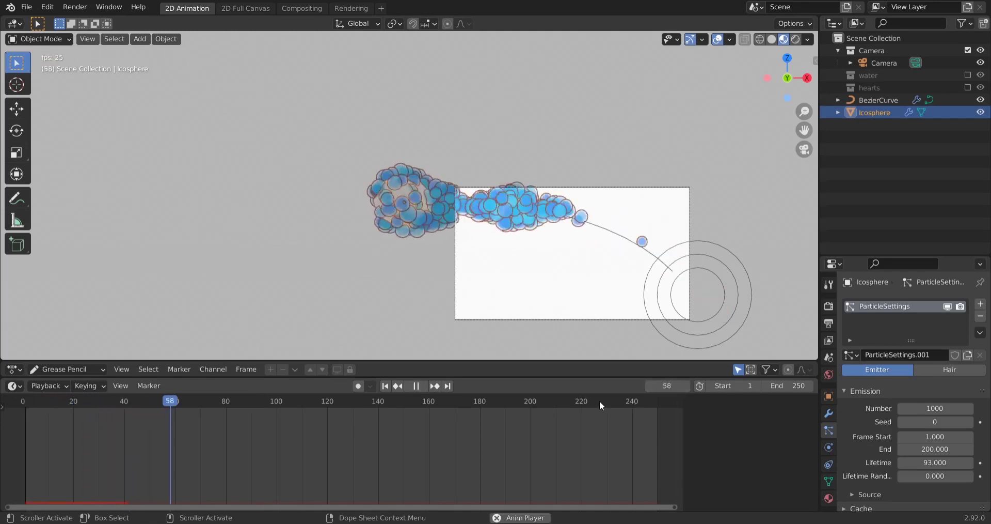
pyautogui.click(389, 312)
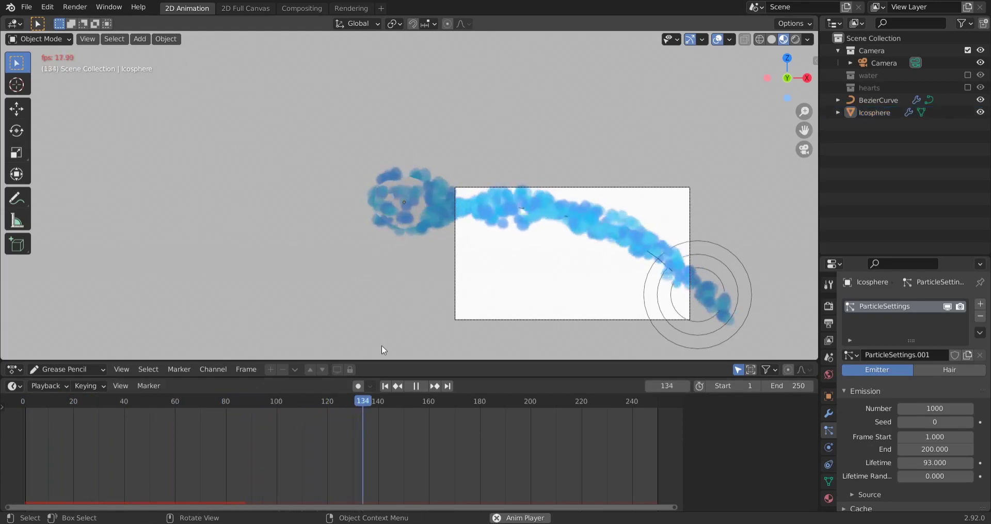
pyautogui.press('space')
# Scale the Icosphere emitter slightly smaller, then replay and frame the whole camera view
pyautogui.click(408, 222)
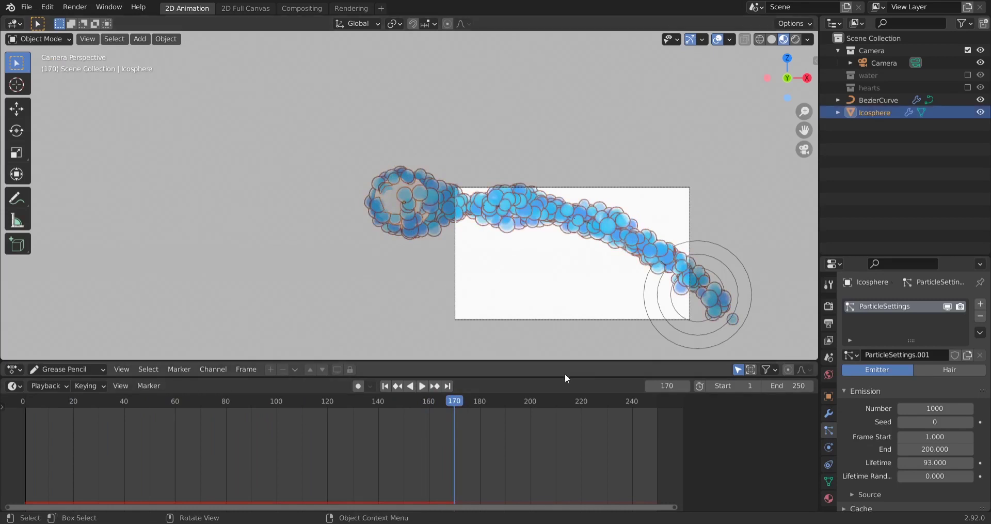
pyautogui.press('s')
pyautogui.click(457, 246)
pyautogui.moveTo(24, 400); pyautogui.dragTo(27, 401)
pyautogui.press('space')
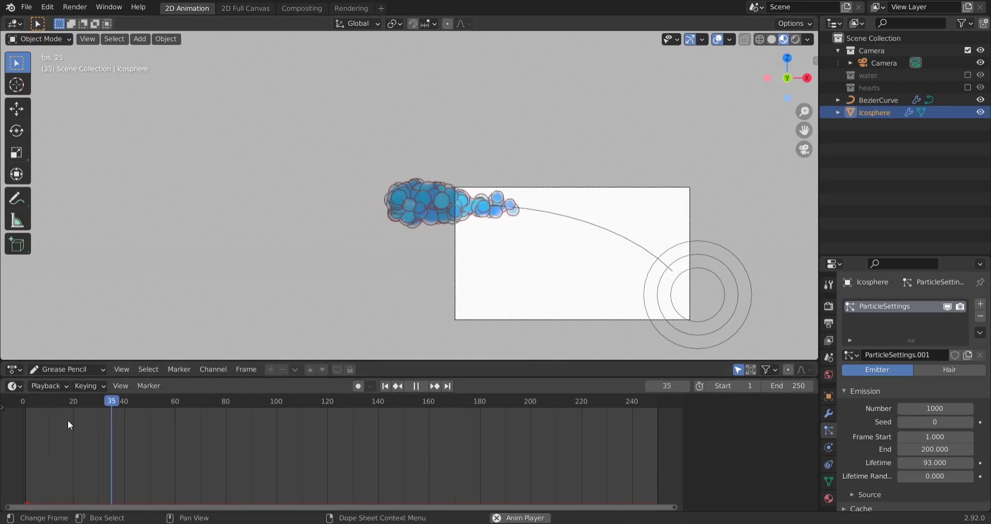
pyautogui.click(295, 310)
pyautogui.scroll(3, 625, 258)
pyautogui.keyDown('shift'); pyautogui.moveTo(603, 283); pyautogui.dragTo(407, 223, button='middle'); pyautogui.keyUp('shift')
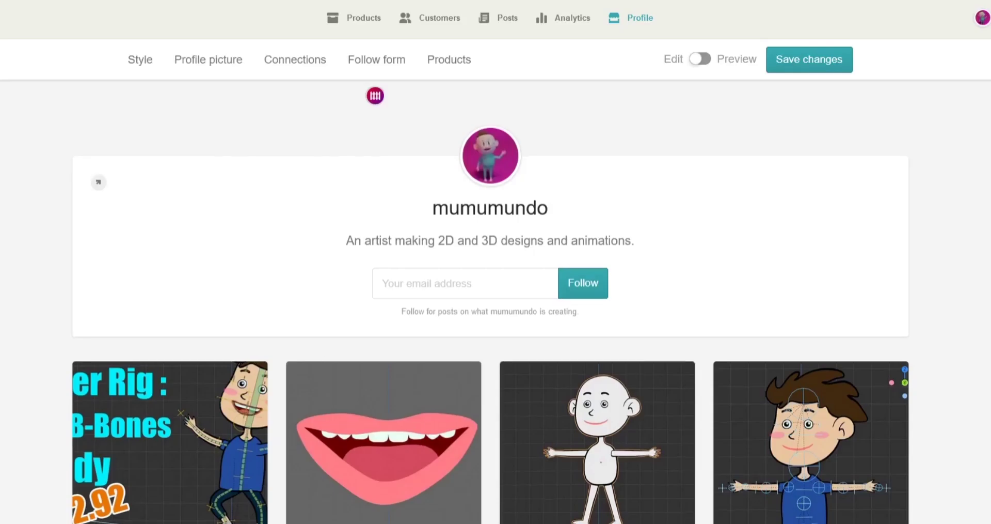
pyautogui.scroll(-3, 490, 300)
pyautogui.scroll(-5, 376, 95)
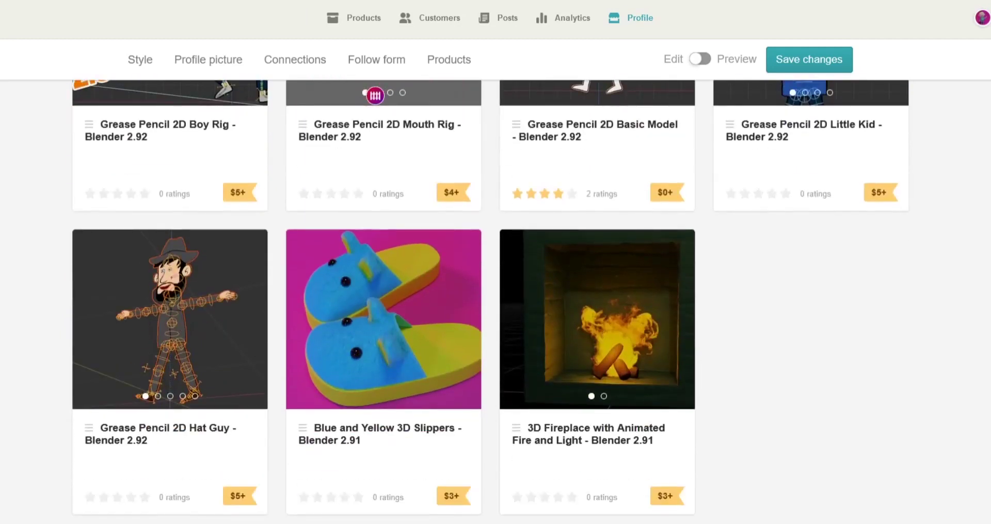
pyautogui.scroll(8, 376, 95)
pyautogui.scroll(1, 376, 95)
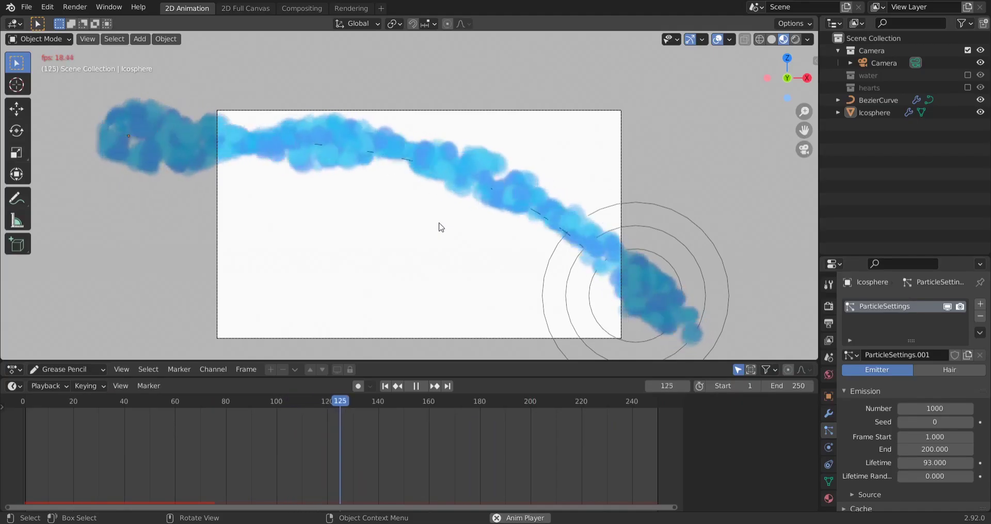